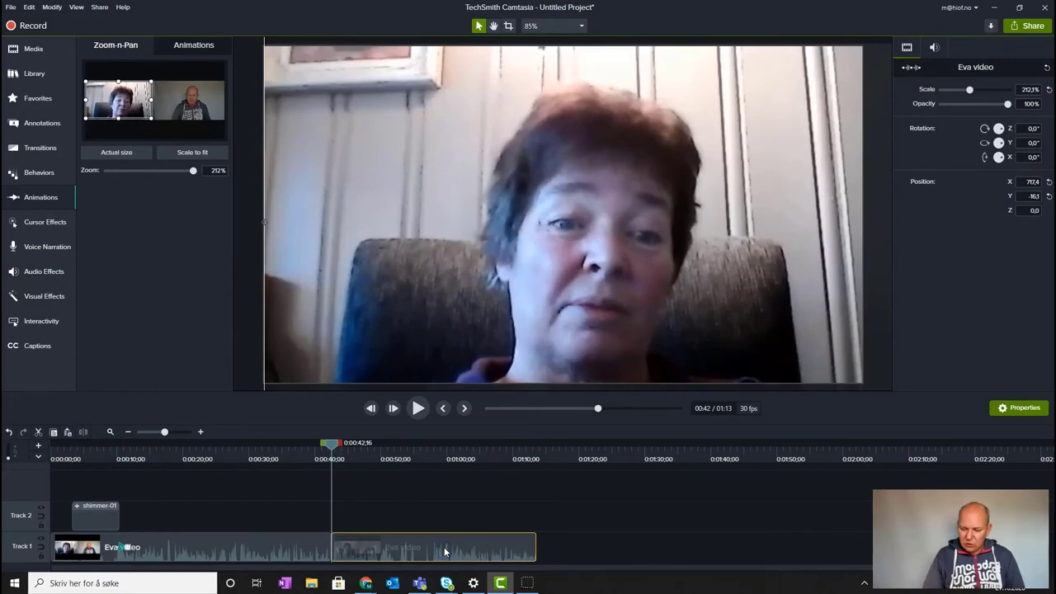
Delete the second clip on Track 1 so the project ends at 0:42
{"action": "key", "text": "Delete"}
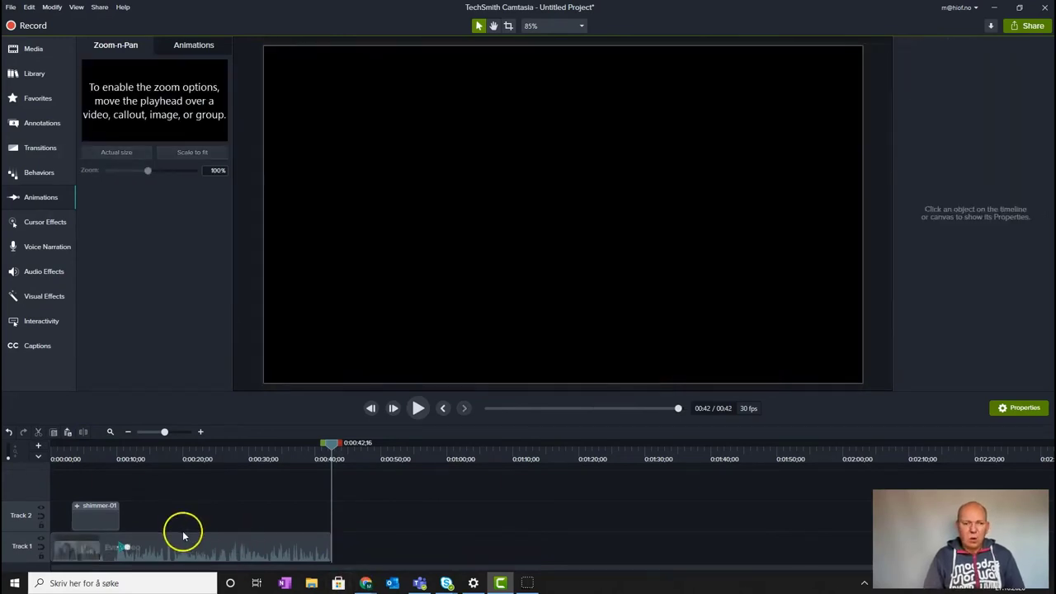
{"action": "left_click", "coordinate": [10, 7]}
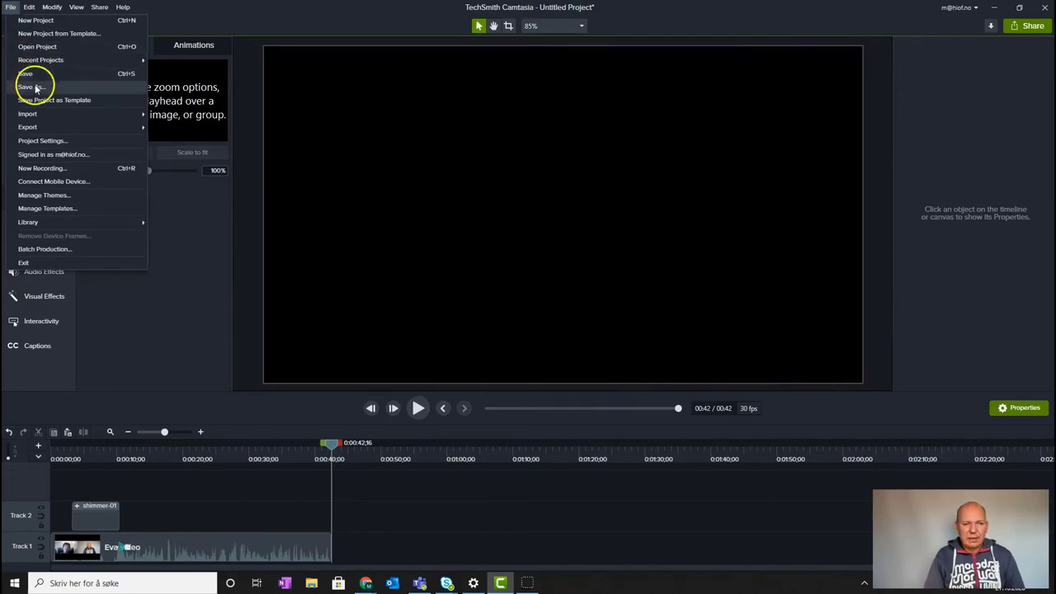
Save the project as a .tscproj in a new Screencast subfolder named after the interviewee
{"action": "left_click", "coordinate": [33, 87]}
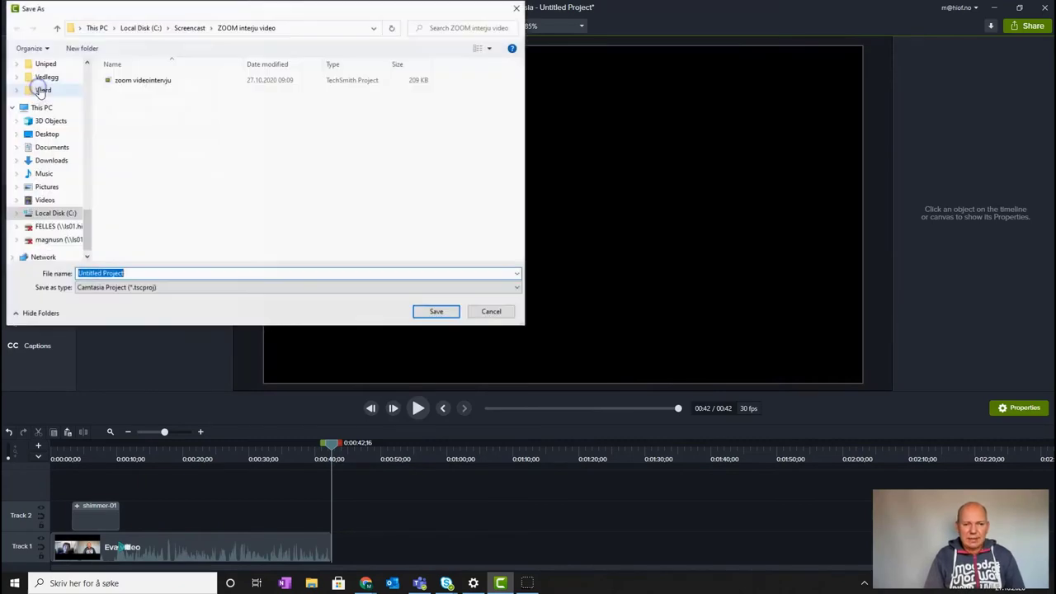
{"action": "left_click", "coordinate": [189, 28]}
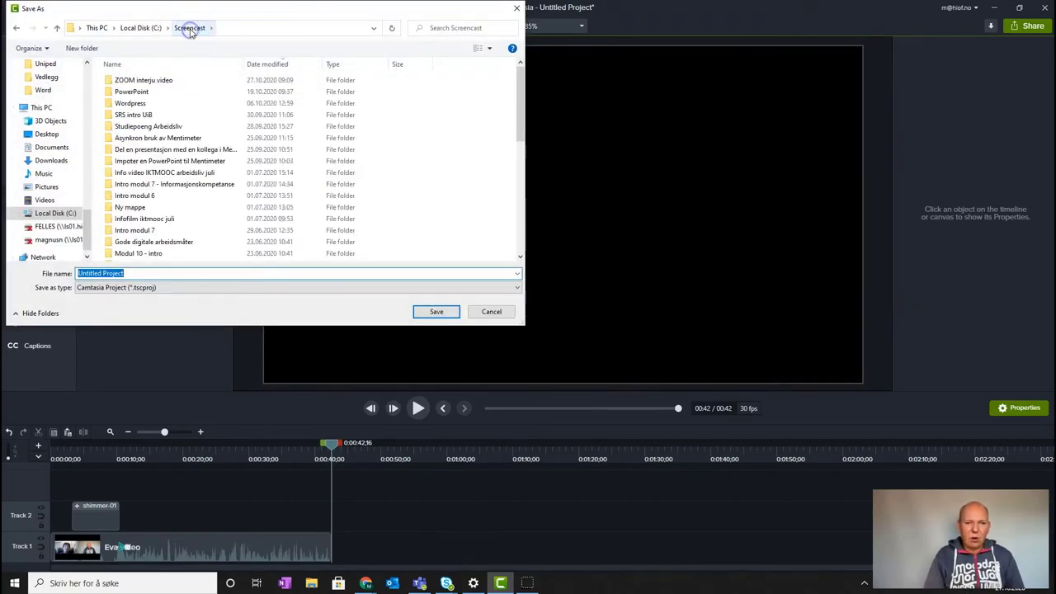
{"action": "left_click", "coordinate": [83, 48]}
{"action": "type", "text": "Int"}
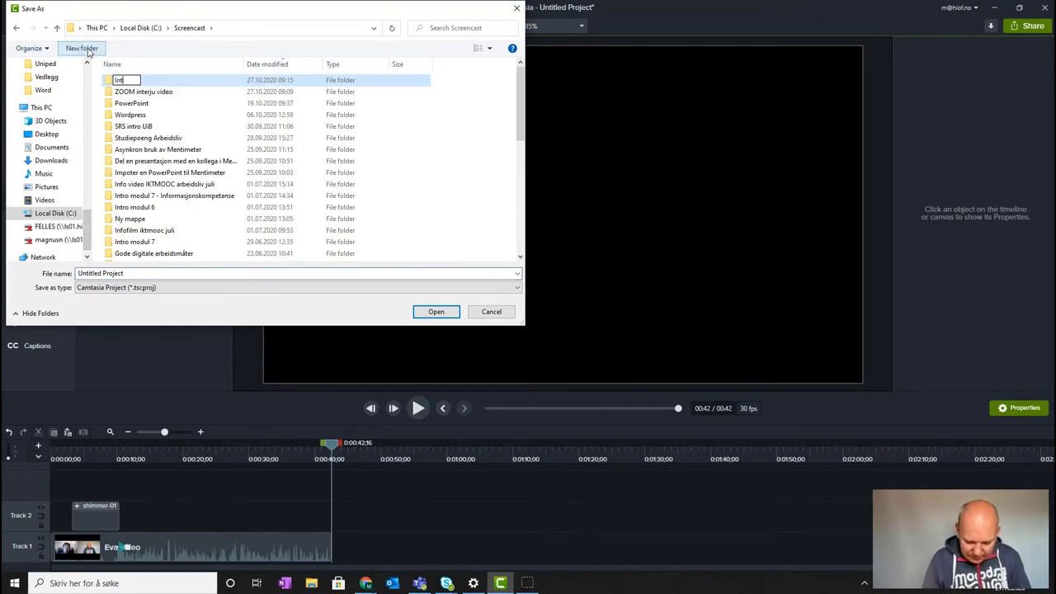
{"action": "key", "text": "Return"}
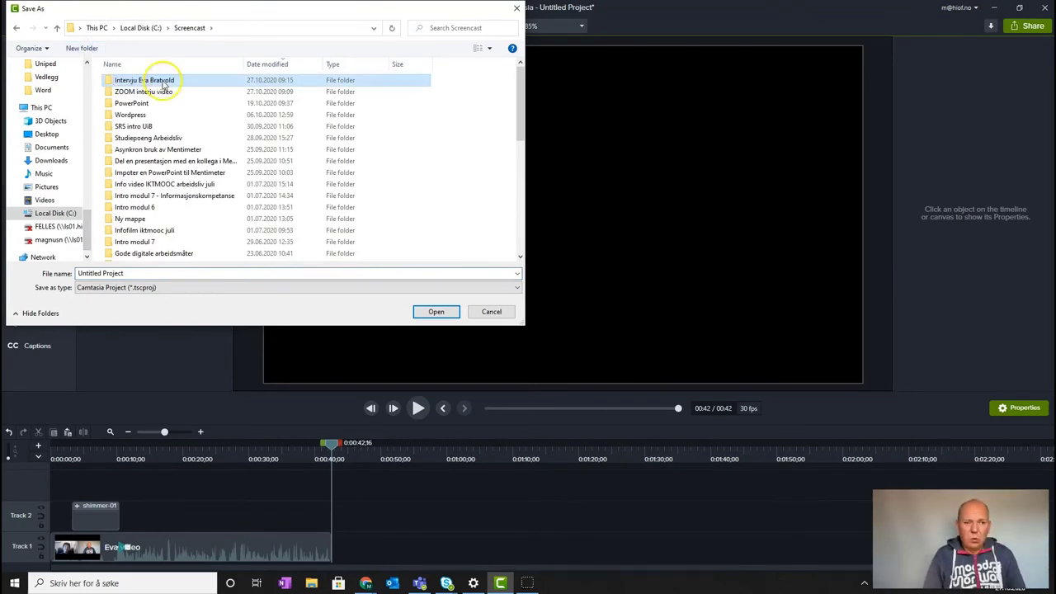
{"action": "double_click", "coordinate": [165, 81]}
{"action": "left_click", "coordinate": [137, 273]}
{"action": "double_click", "coordinate": [137, 273]}
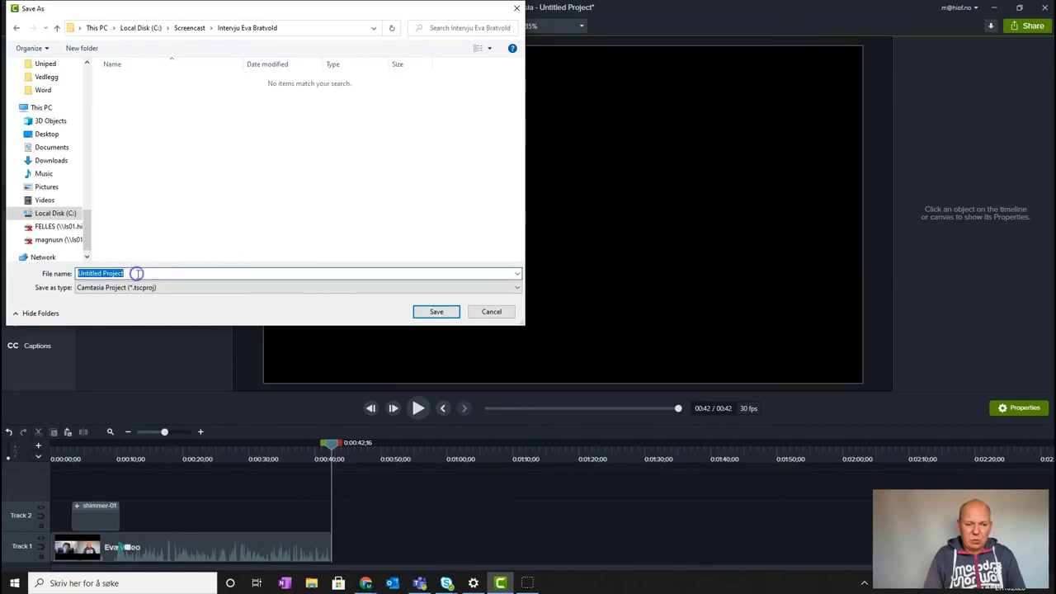
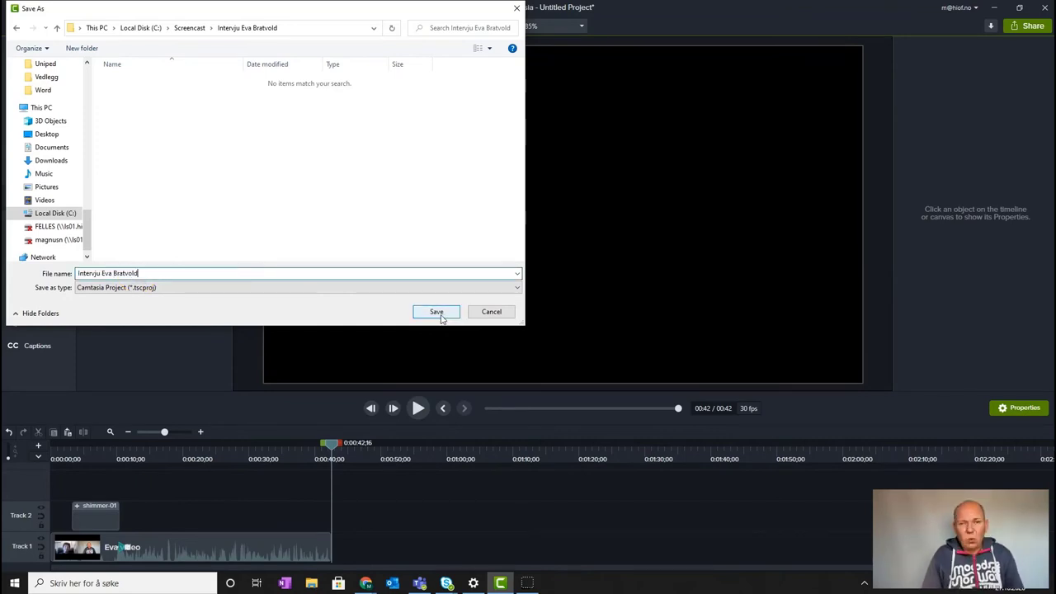
{"action": "left_click", "coordinate": [436, 312]}
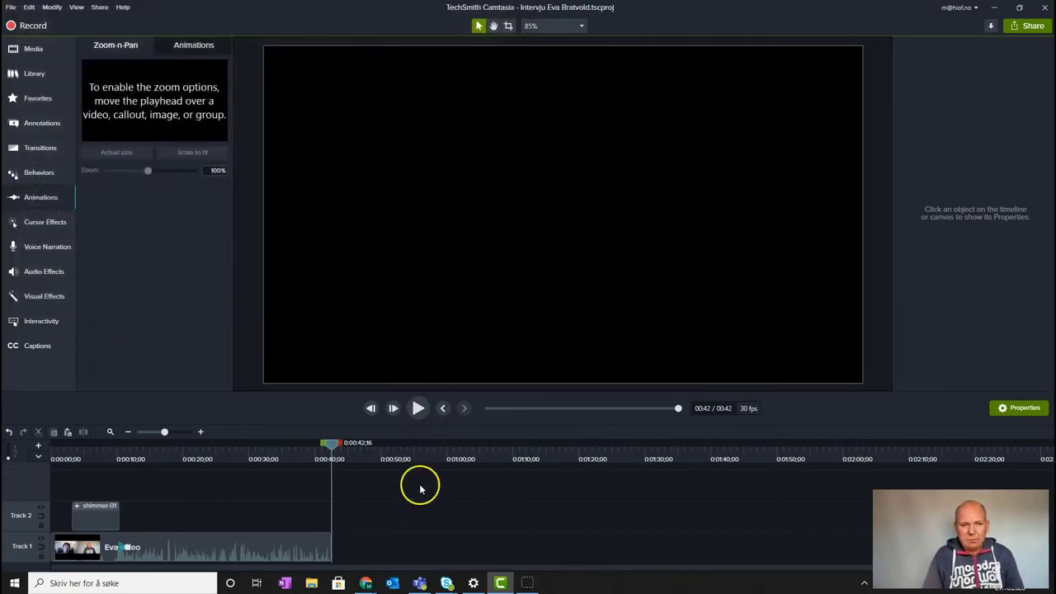
Start a Local File production using the MP4 only (up to 1080p) preset
{"action": "left_click", "coordinate": [99, 7]}
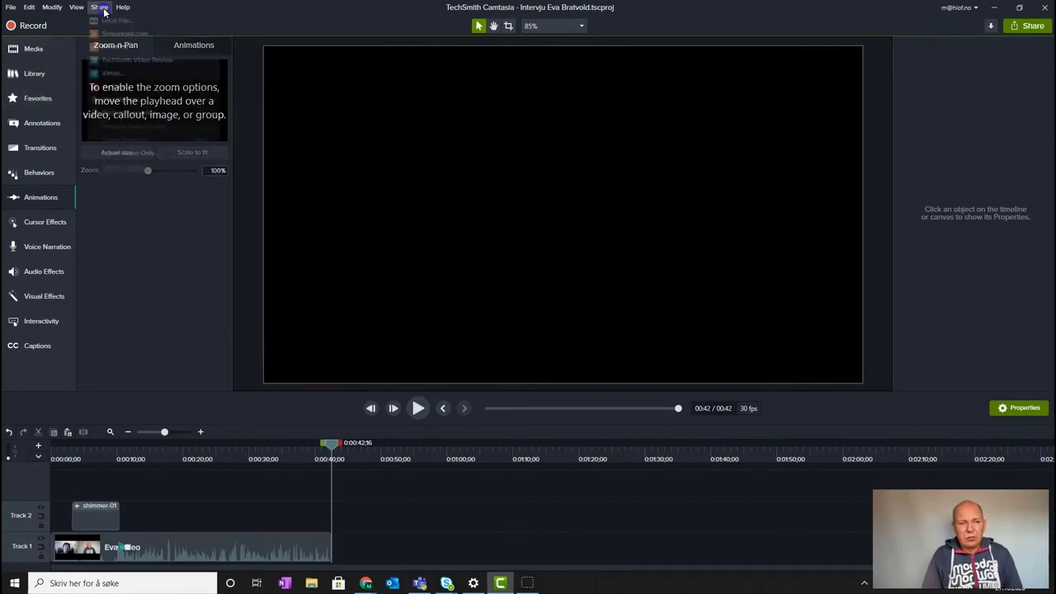
{"action": "left_click", "coordinate": [114, 20]}
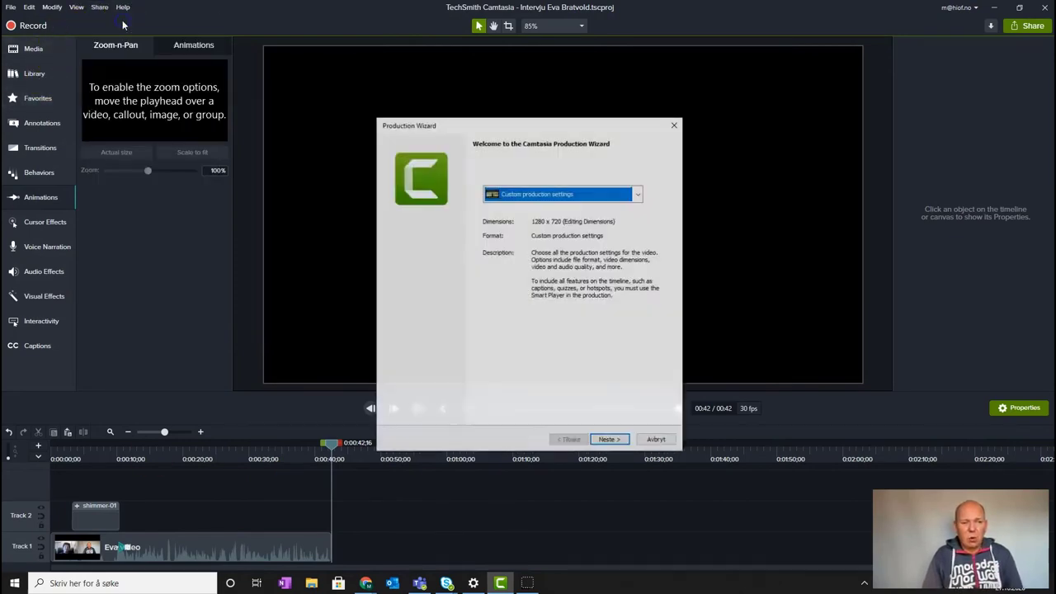
{"action": "left_click", "coordinate": [638, 194]}
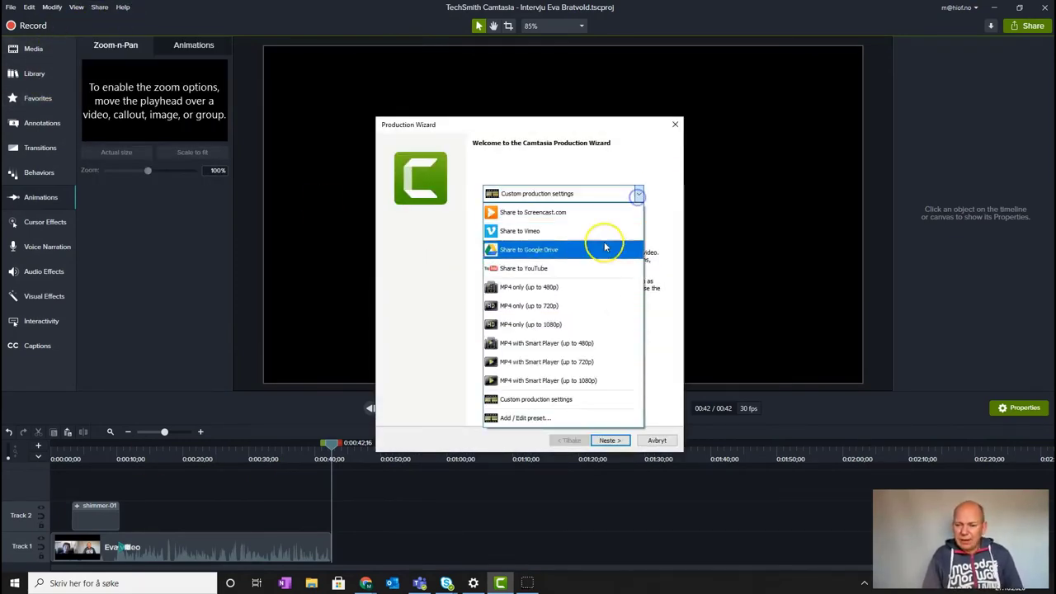
{"action": "left_click", "coordinate": [569, 325]}
{"action": "left_click", "coordinate": [614, 440]}
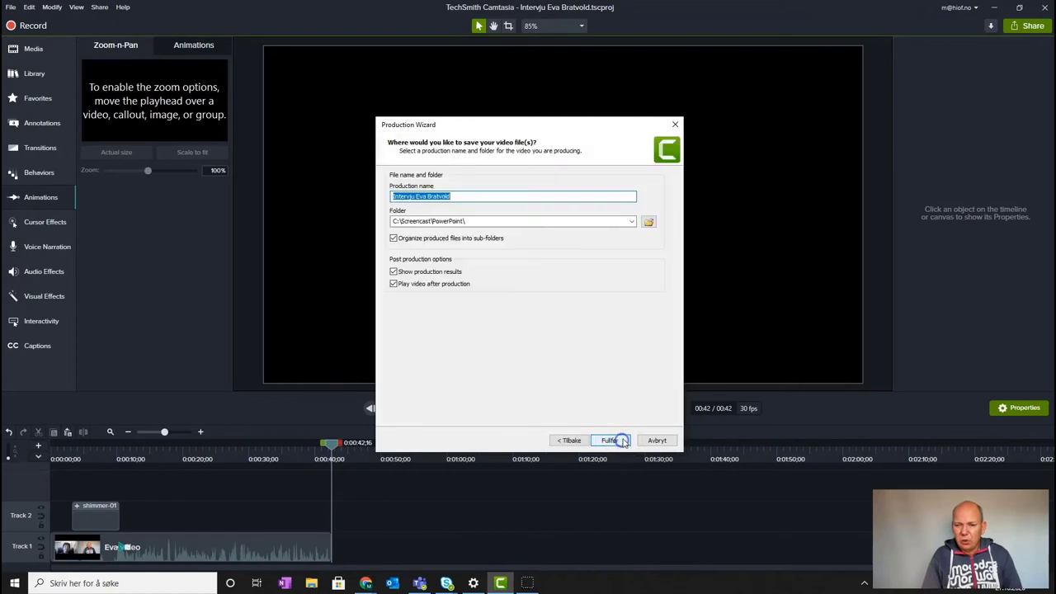
Set the output folder to the interview folder under Screencast and start rendering
{"action": "left_click", "coordinate": [649, 221]}
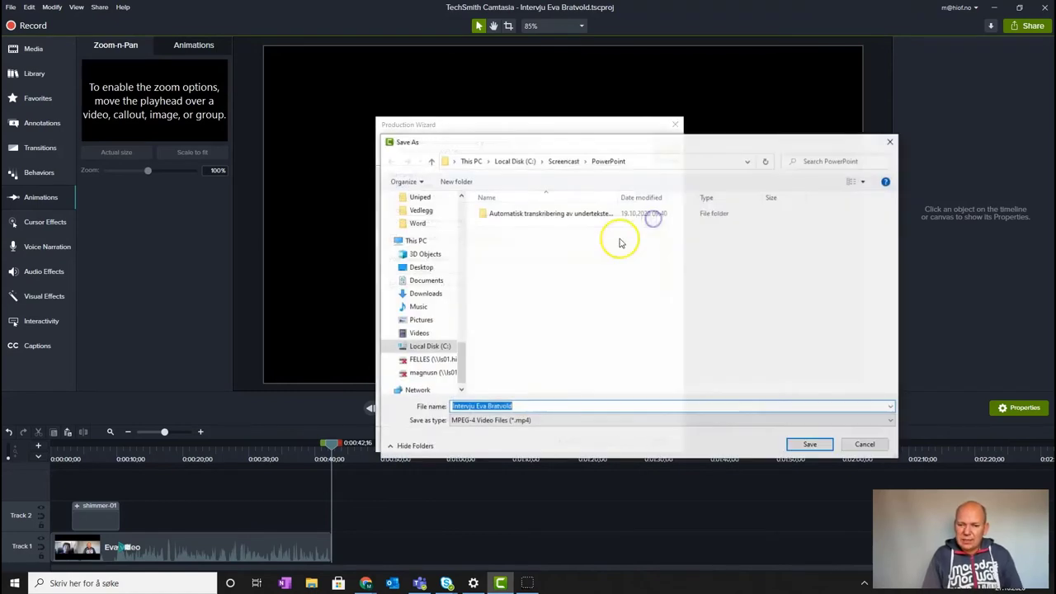
{"action": "left_click", "coordinate": [563, 161]}
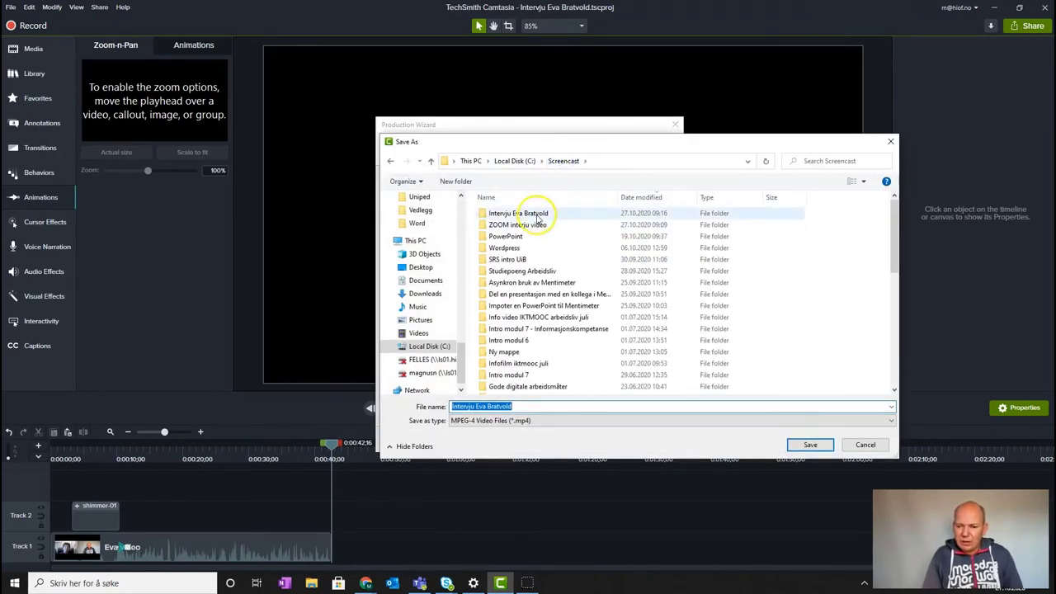
{"action": "left_click", "coordinate": [537, 213]}
{"action": "double_click", "coordinate": [537, 213]}
{"action": "left_click", "coordinate": [809, 444]}
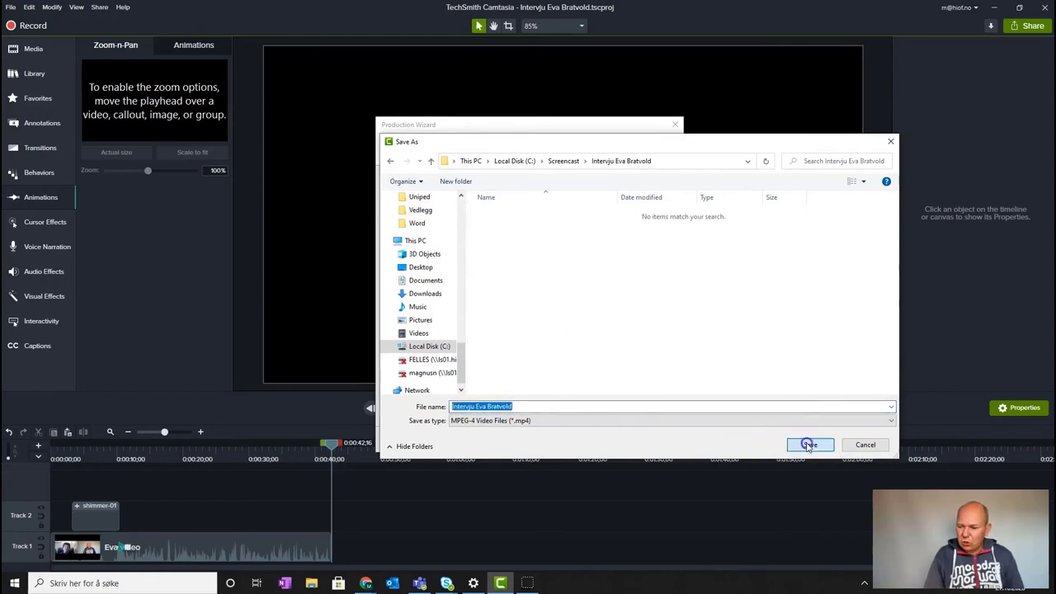
{"action": "left_click", "coordinate": [610, 439]}
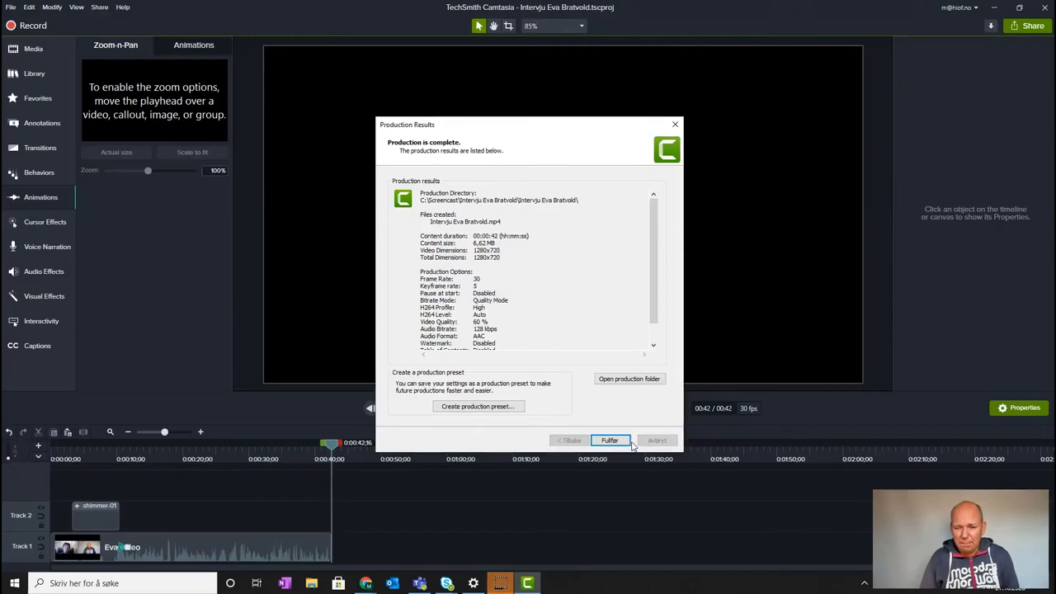
Play the rendered interview MP4 in VLC, then stop playback
{"action": "left_click", "coordinate": [608, 438]}
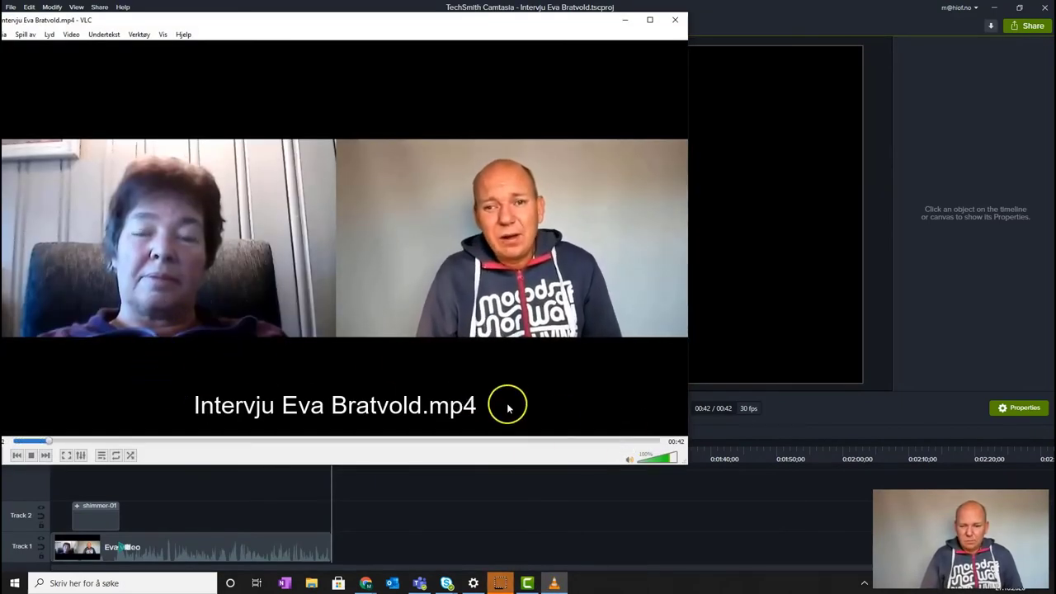
{"action": "left_click", "coordinate": [31, 454]}
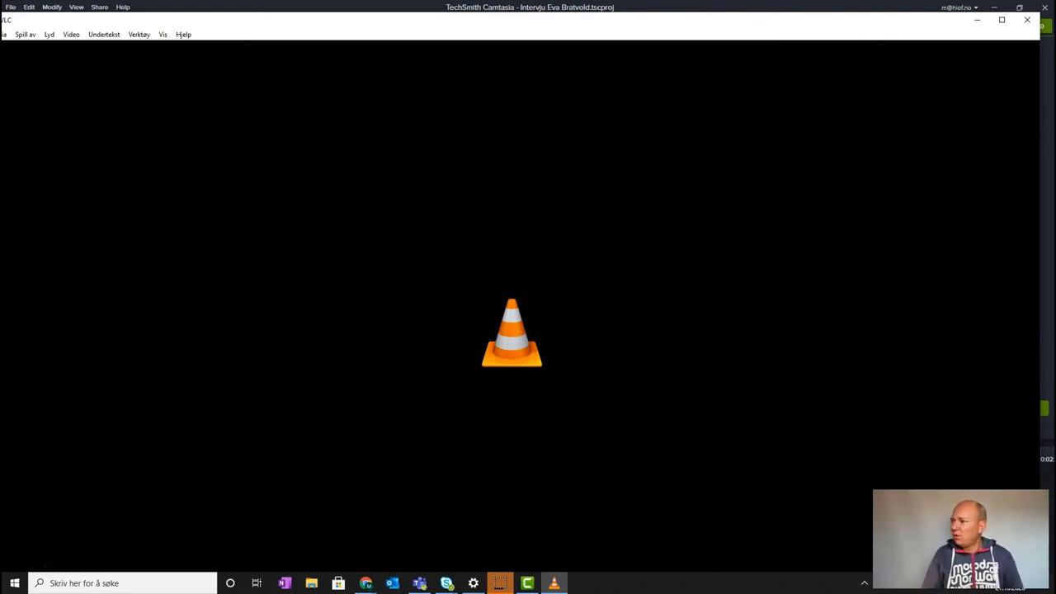
{"action": "key", "text": "alt+Tab"}
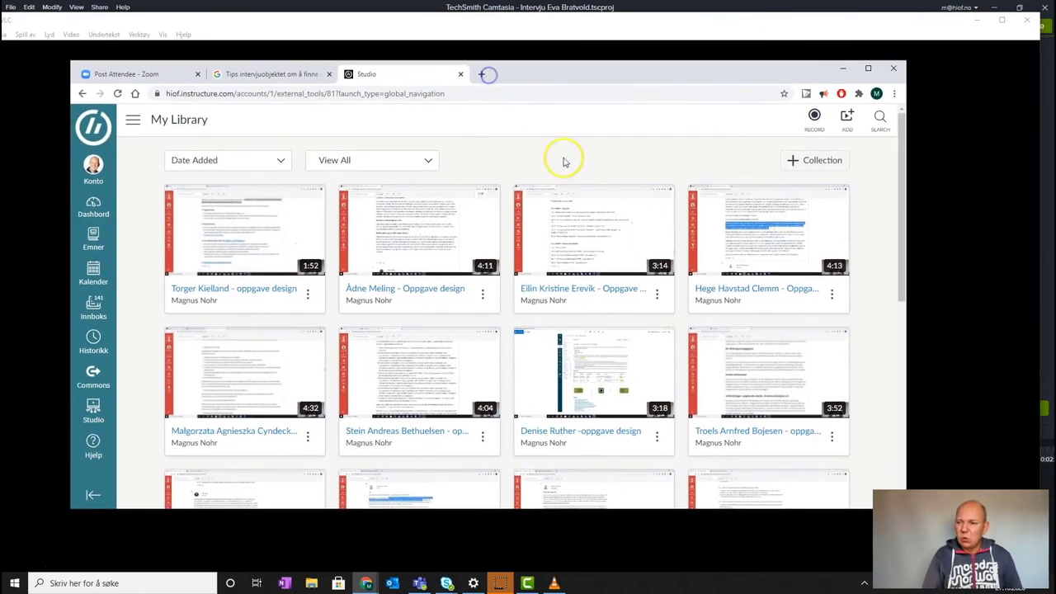
Begin adding a media file to the Canvas Studio library, then abandon the upload
{"action": "left_click", "coordinate": [844, 120]}
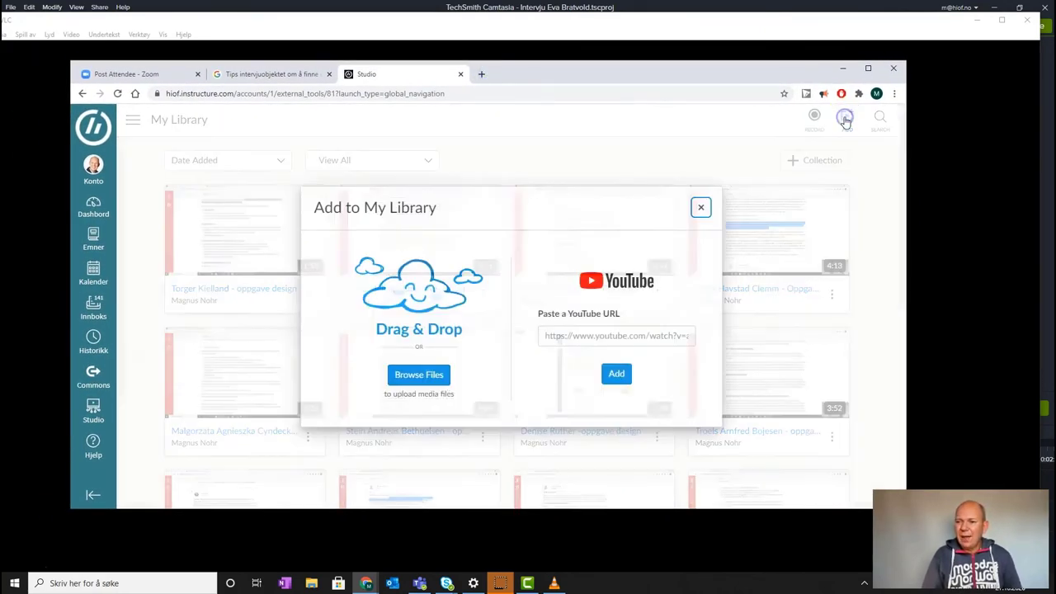
{"action": "left_click", "coordinate": [422, 376]}
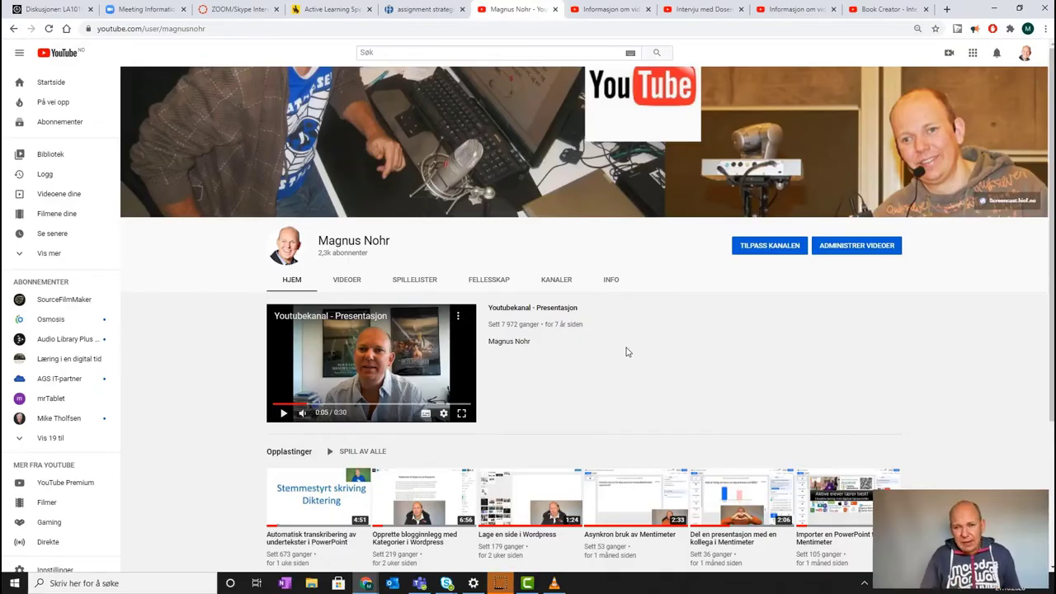
Upload the rendered interview video from C:\Screencast's interview subfolder to YouTube
{"action": "left_click", "coordinate": [949, 55]}
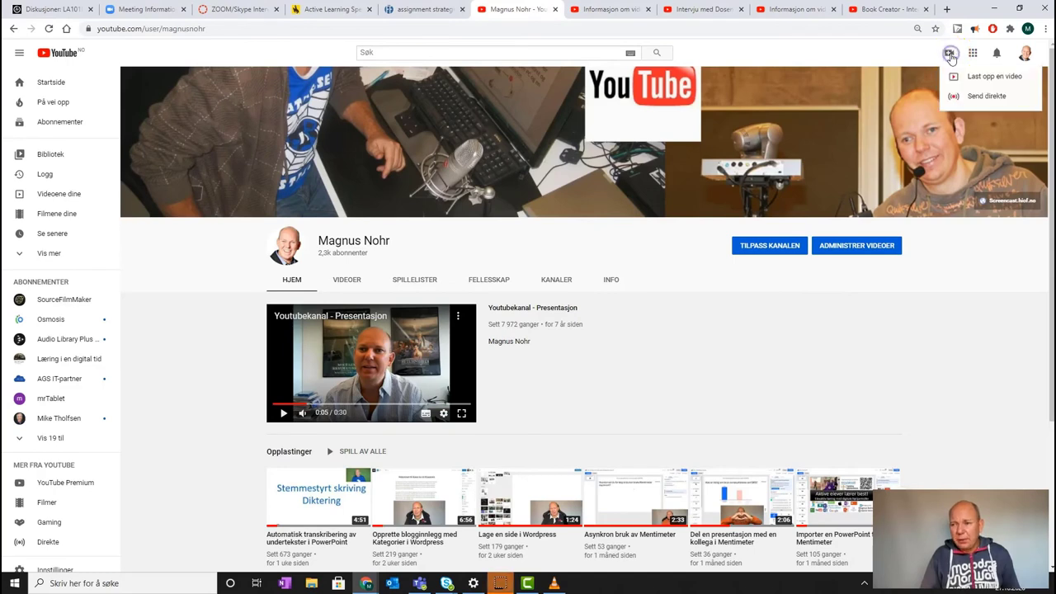
{"action": "left_click", "coordinate": [987, 78]}
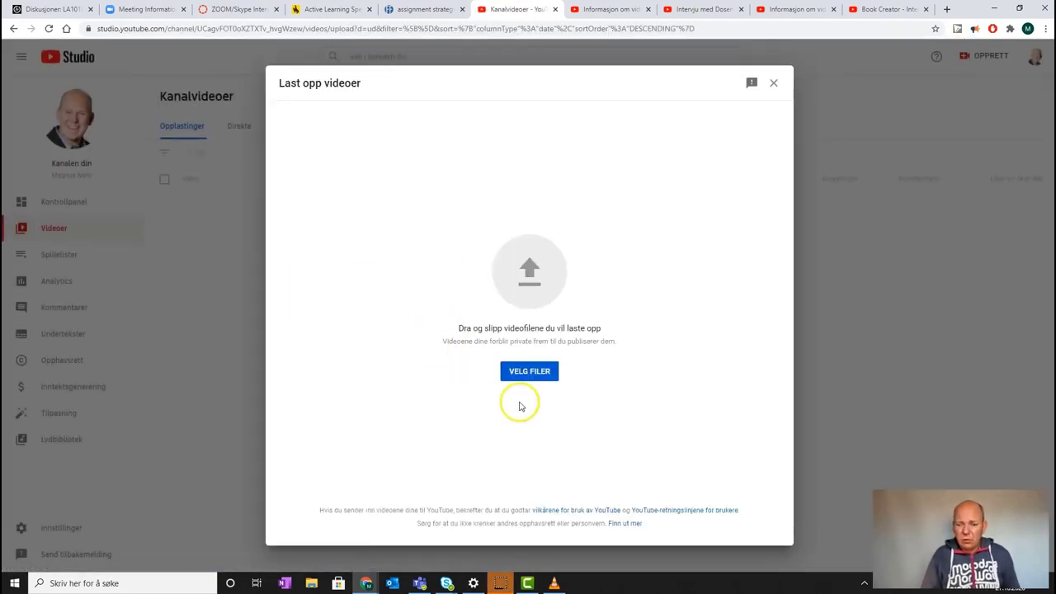
{"action": "left_click", "coordinate": [529, 372]}
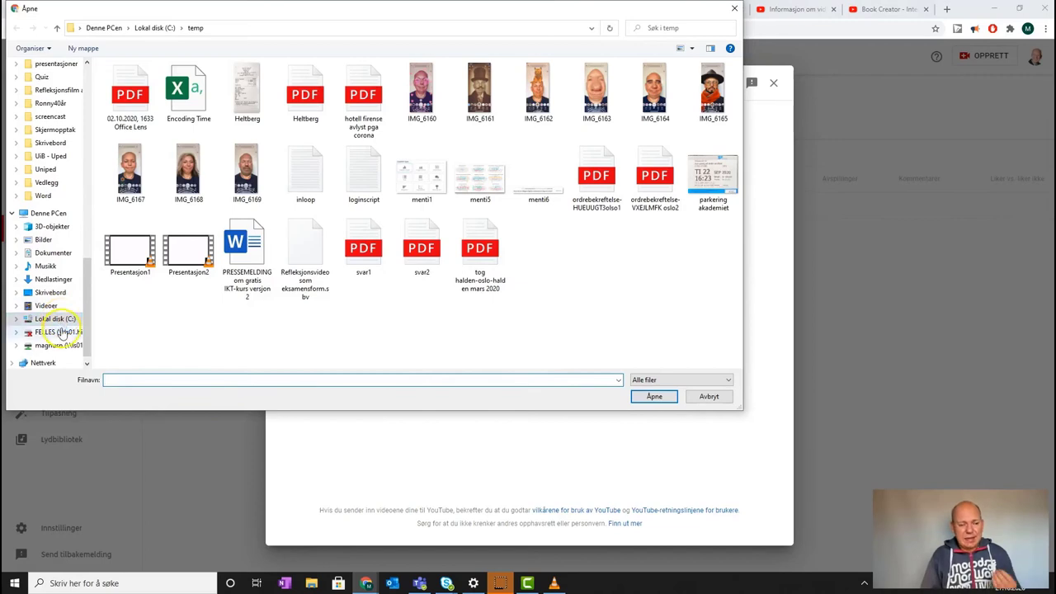
{"action": "left_click", "coordinate": [58, 320]}
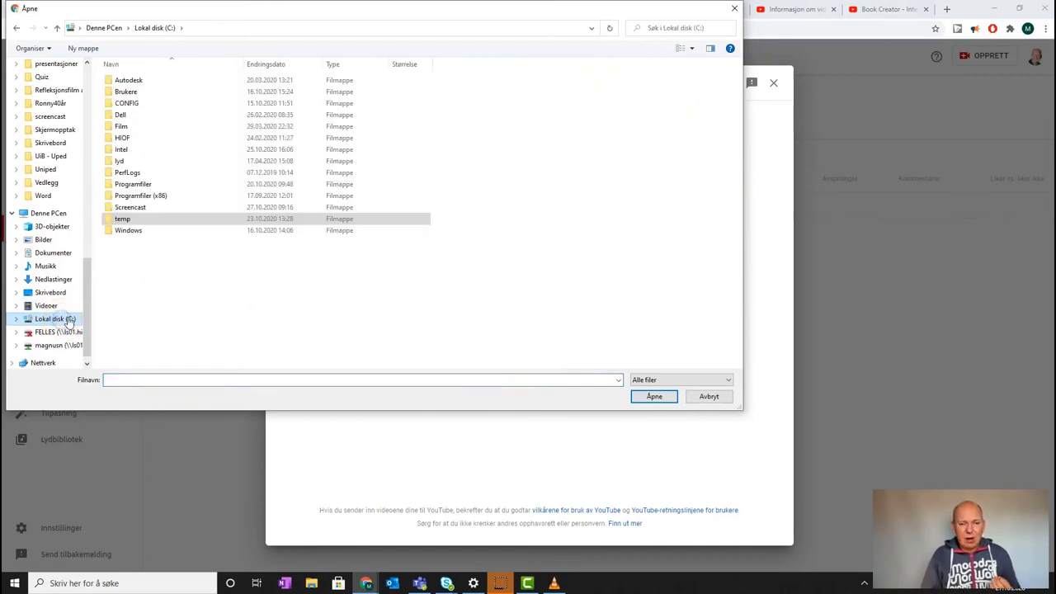
{"action": "double_click", "coordinate": [133, 207]}
{"action": "double_click", "coordinate": [165, 85]}
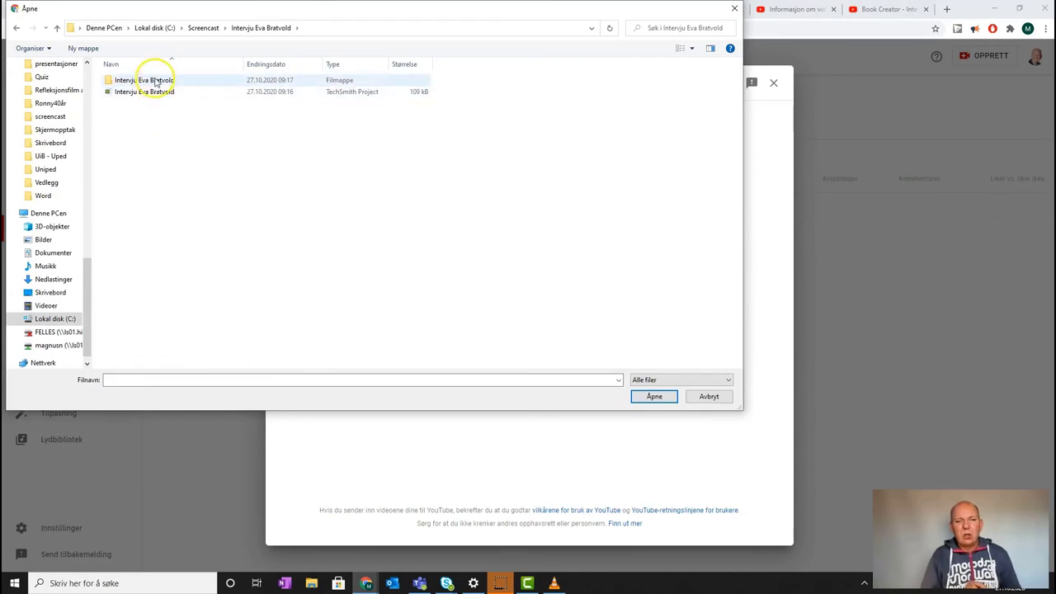
{"action": "double_click", "coordinate": [153, 80]}
{"action": "left_click", "coordinate": [140, 103]}
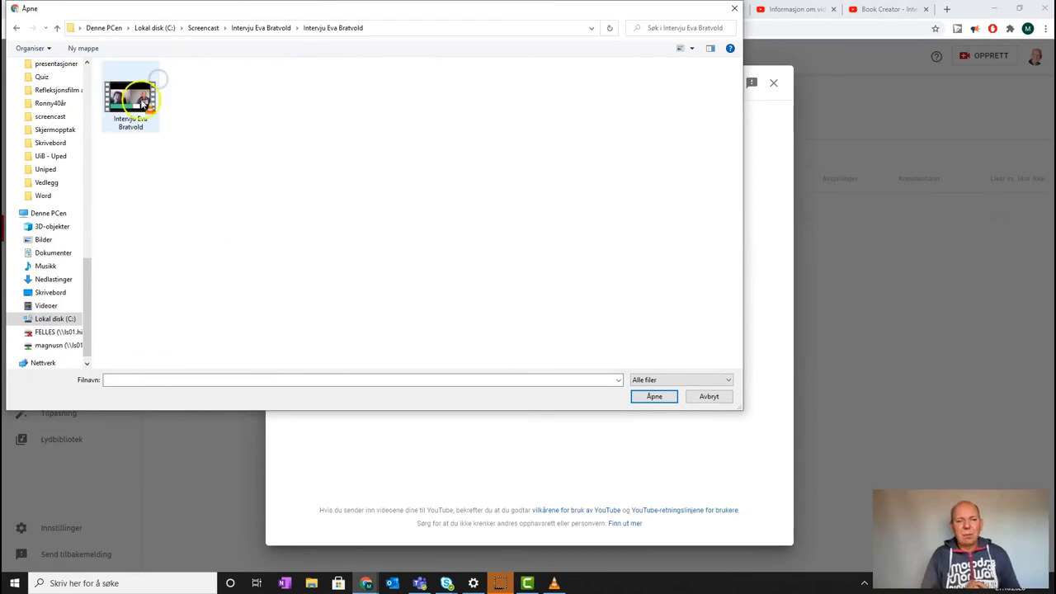
{"action": "left_click", "coordinate": [656, 396]}
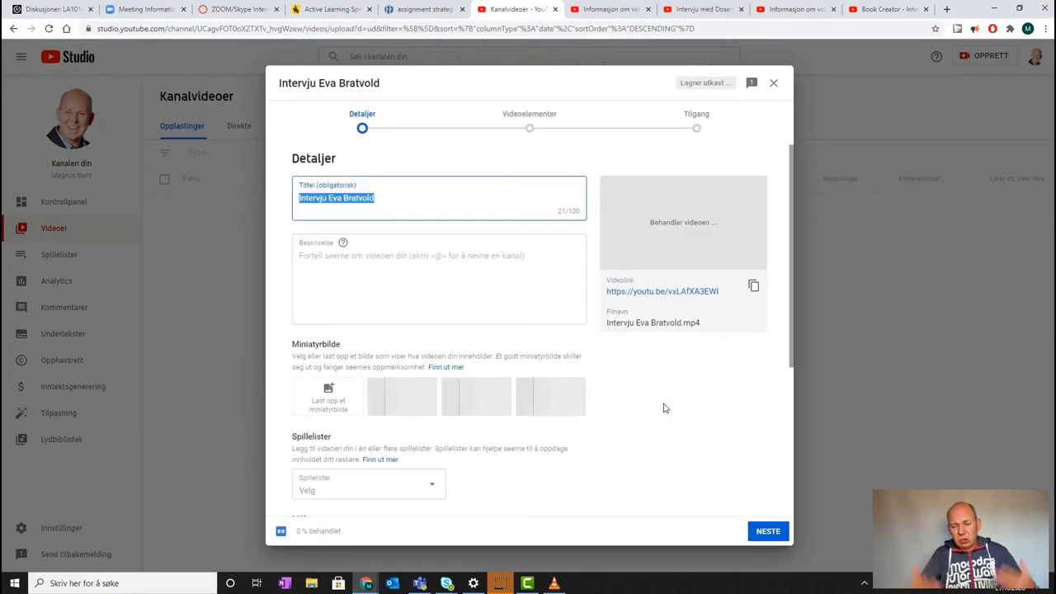
Copy the title into the description and publish the video as Offentlig (public)
{"action": "left_click", "coordinate": [398, 203]}
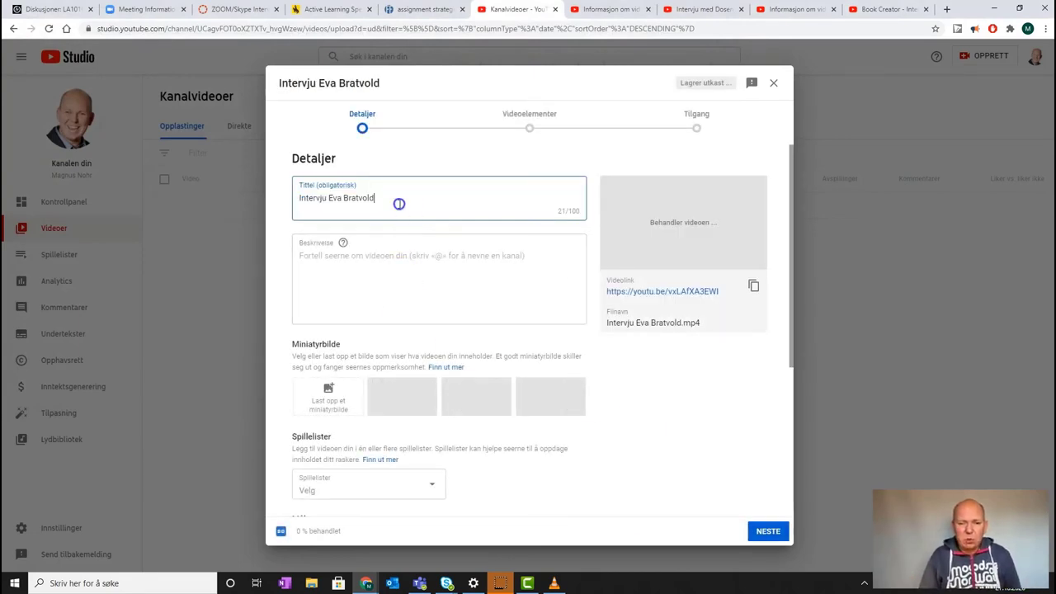
{"action": "left_click_drag", "start_coordinate": [391, 200], "coordinate": [286, 206]}
{"action": "key", "text": "ctrl+c"}
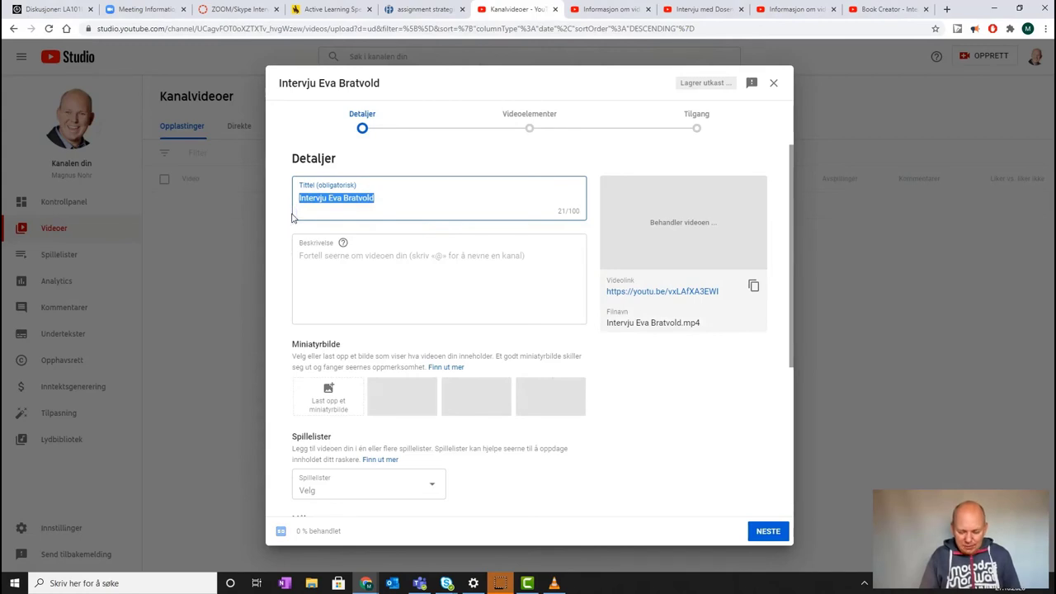
{"action": "left_click", "coordinate": [339, 267]}
{"action": "key", "text": "ctrl+v"}
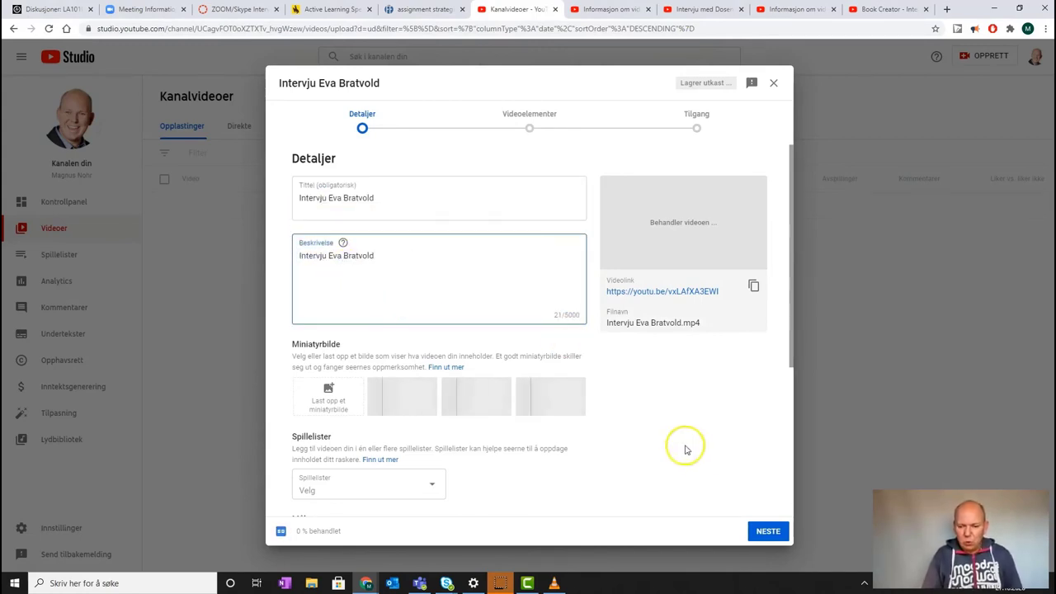
{"action": "left_click", "coordinate": [768, 531]}
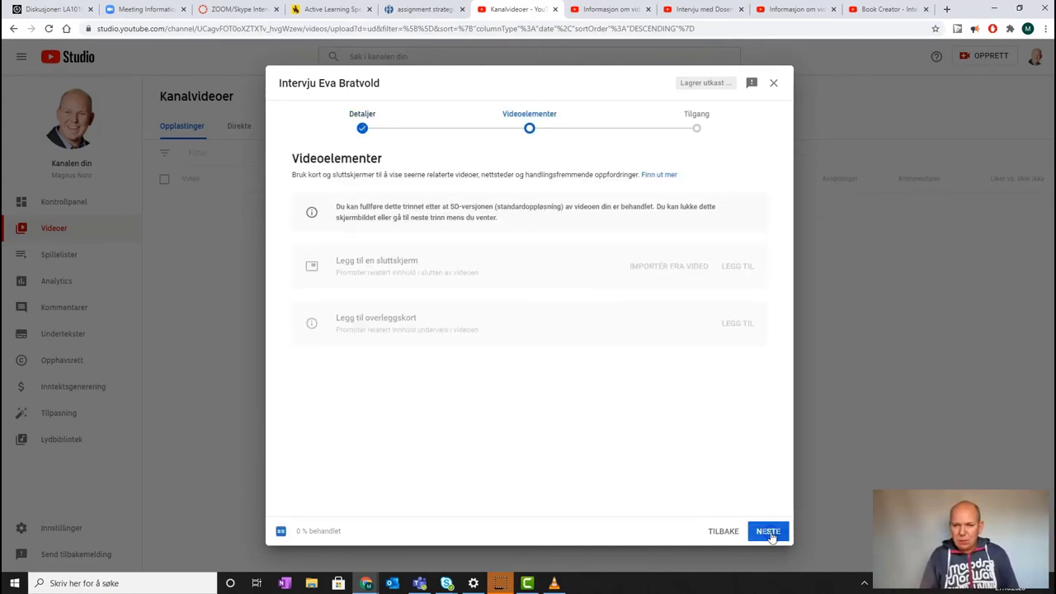
{"action": "left_click", "coordinate": [768, 532]}
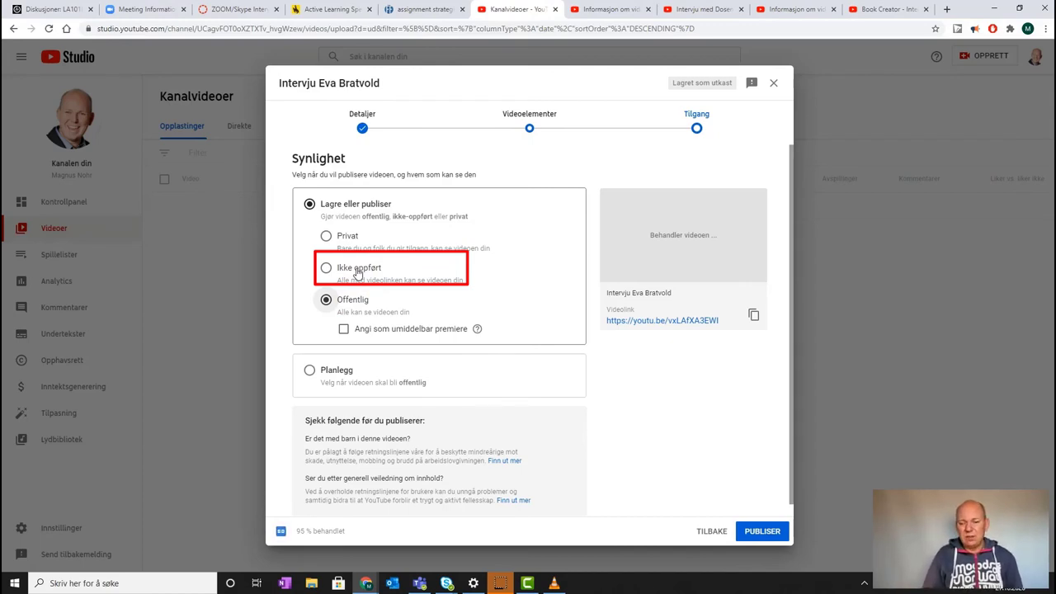
{"action": "left_click", "coordinate": [761, 533]}
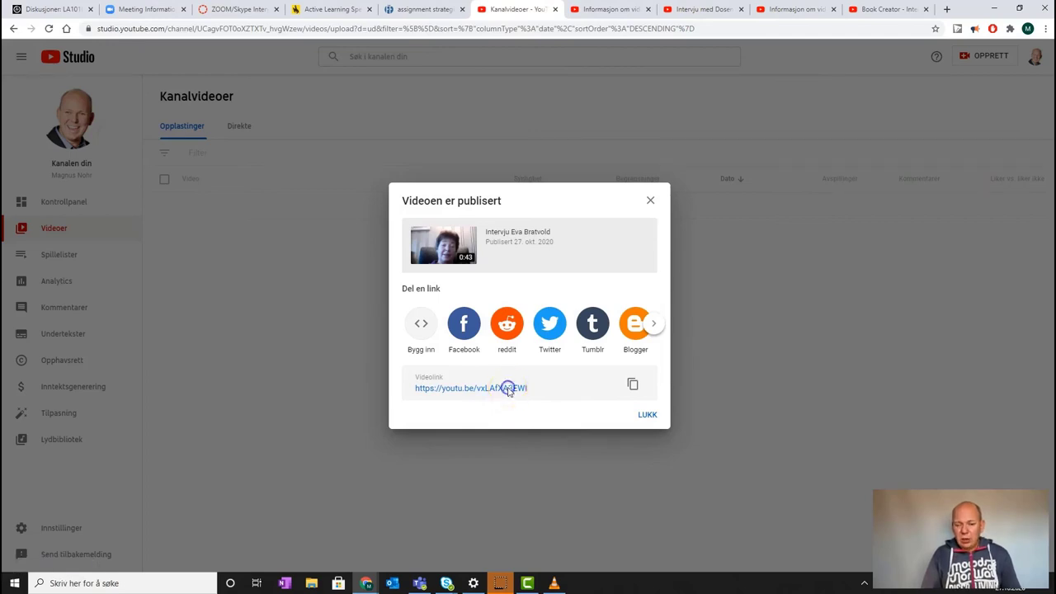
Open the published video's watch page and pause it on the name caption
{"action": "left_click", "coordinate": [509, 387]}
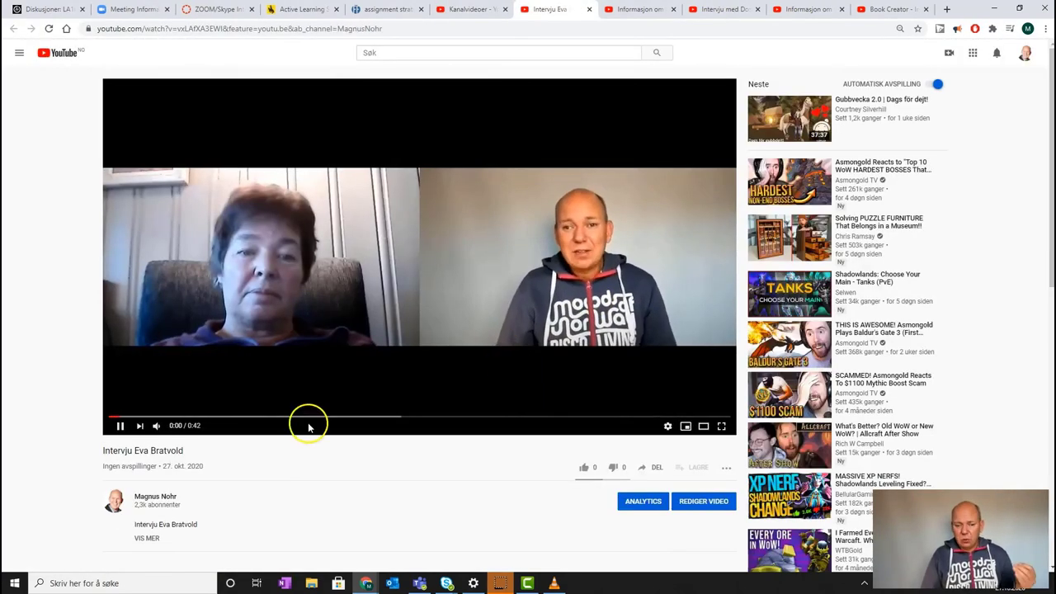
{"action": "left_click", "coordinate": [120, 426]}
{"action": "left_click", "coordinate": [120, 426]}
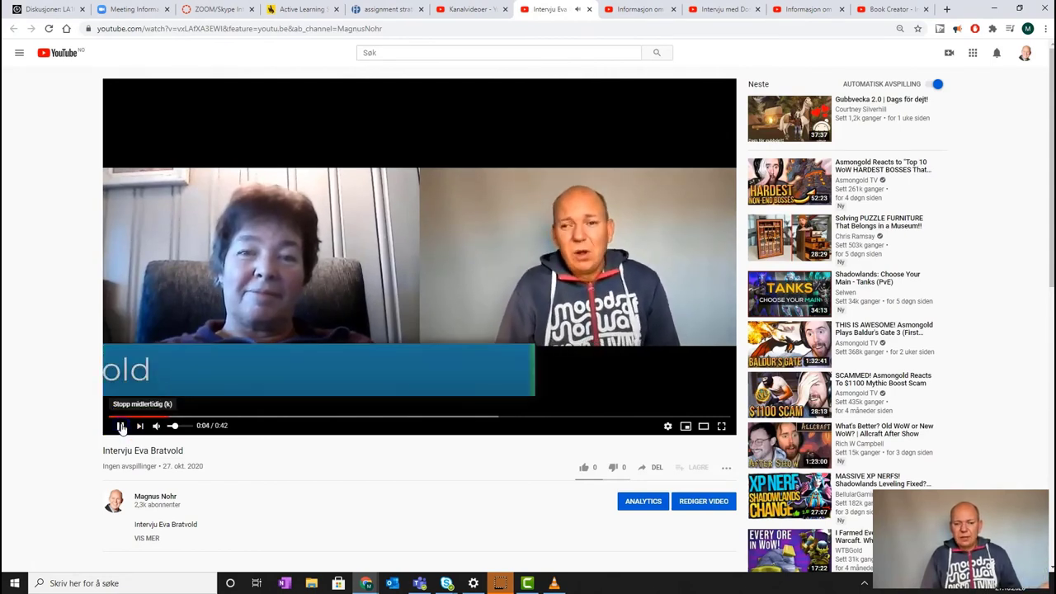
{"action": "left_click", "coordinate": [119, 426]}
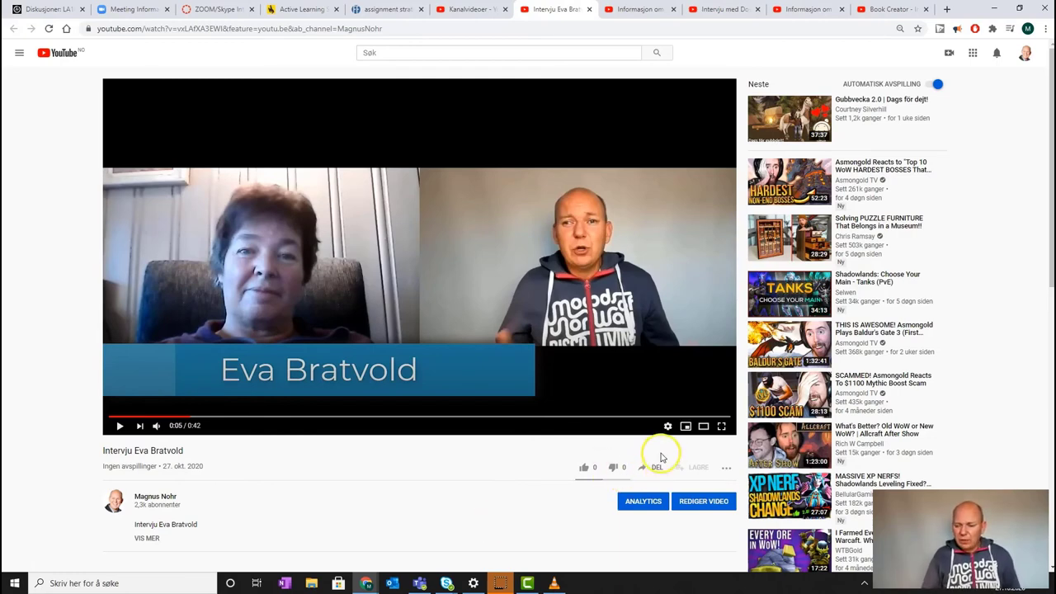
{"action": "left_click", "coordinate": [653, 467]}
Copy the video's Bygg inn iframe code and switch to the Canvas course tab
{"action": "left_click", "coordinate": [431, 280]}
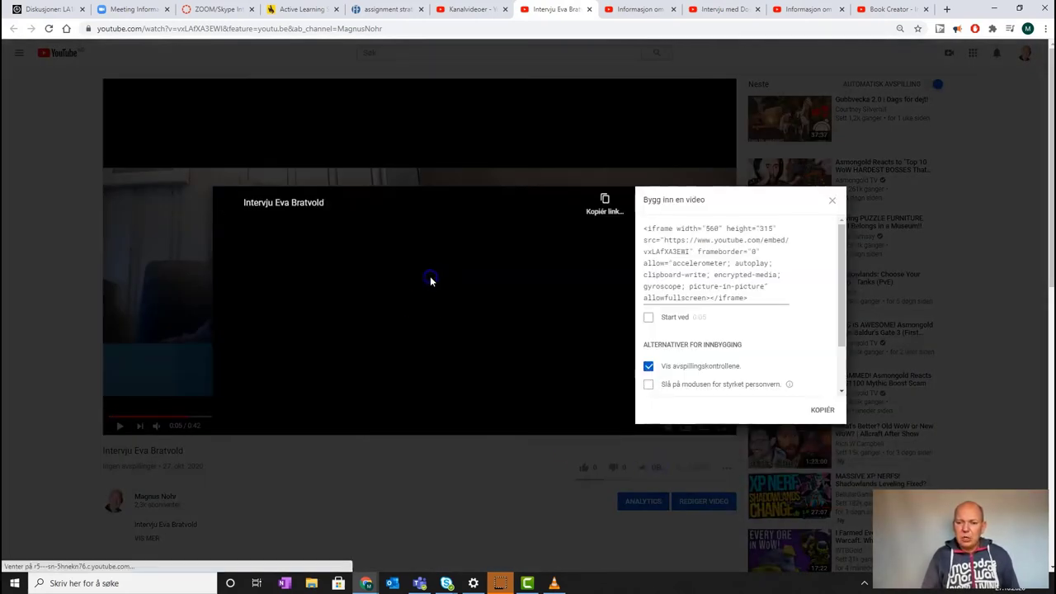
{"action": "left_click", "coordinate": [822, 408]}
{"action": "key", "text": "ctrl+c"}
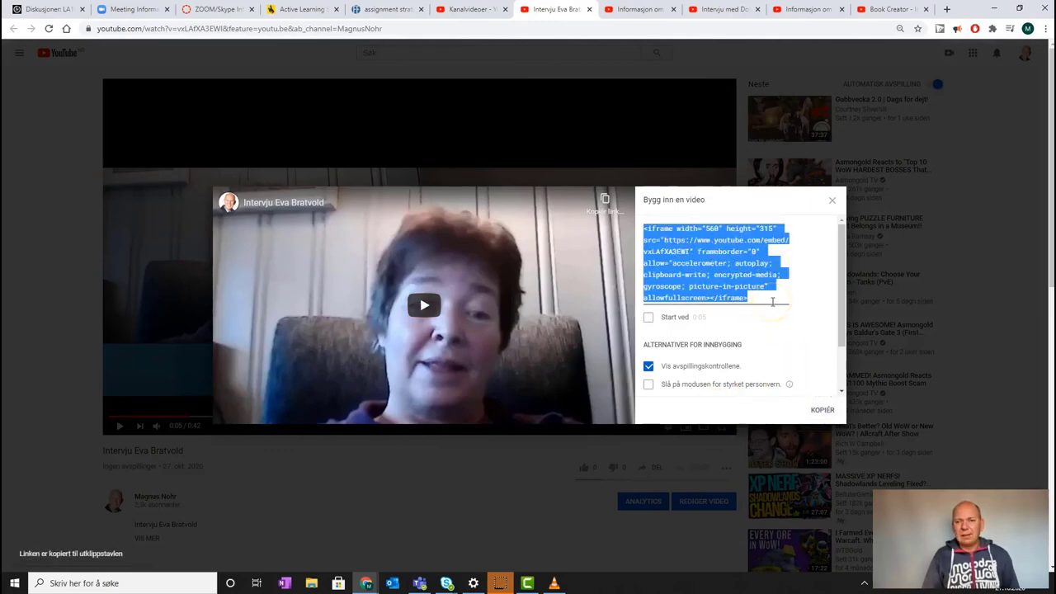
{"action": "key", "text": "ctrl+3"}
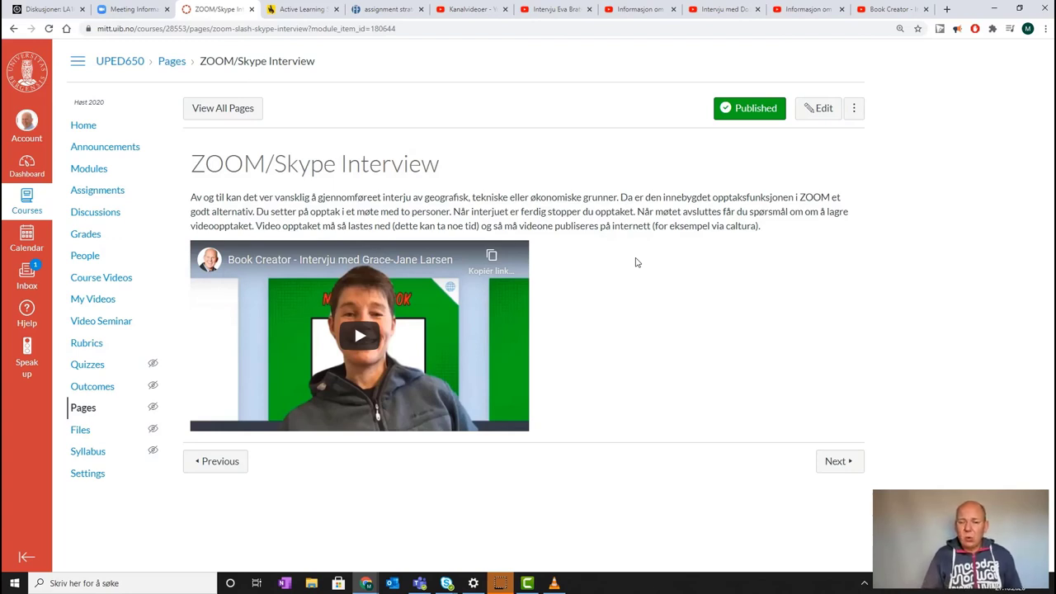
Add the line 'Slik kan du lage et zoom intervju:' above the page's first paragraph
{"action": "left_click", "coordinate": [636, 271]}
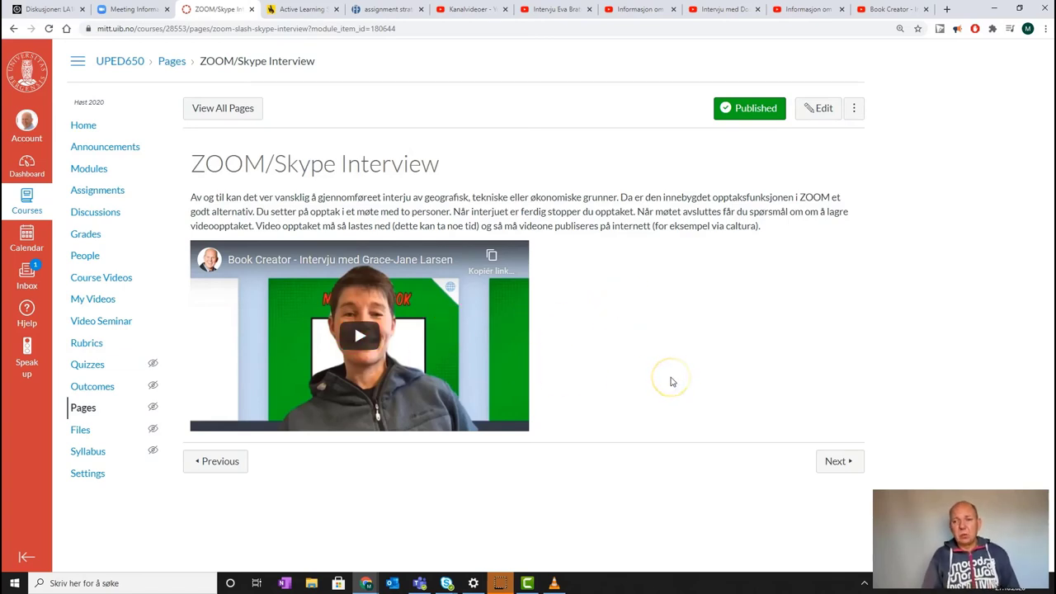
{"action": "left_click", "coordinate": [822, 111]}
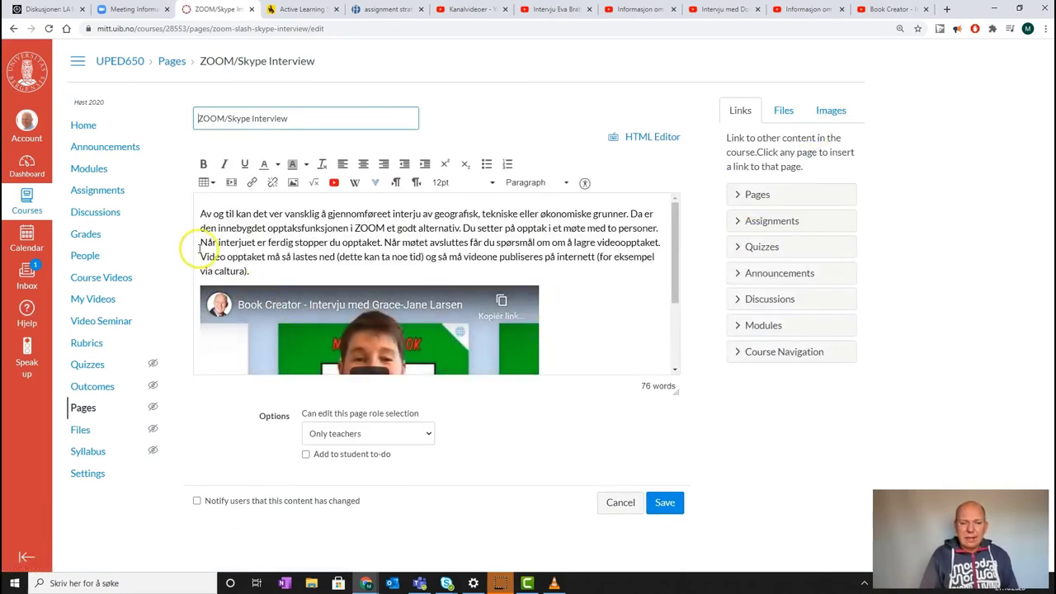
{"action": "left_click", "coordinate": [203, 211]}
{"action": "key", "text": "Return"}
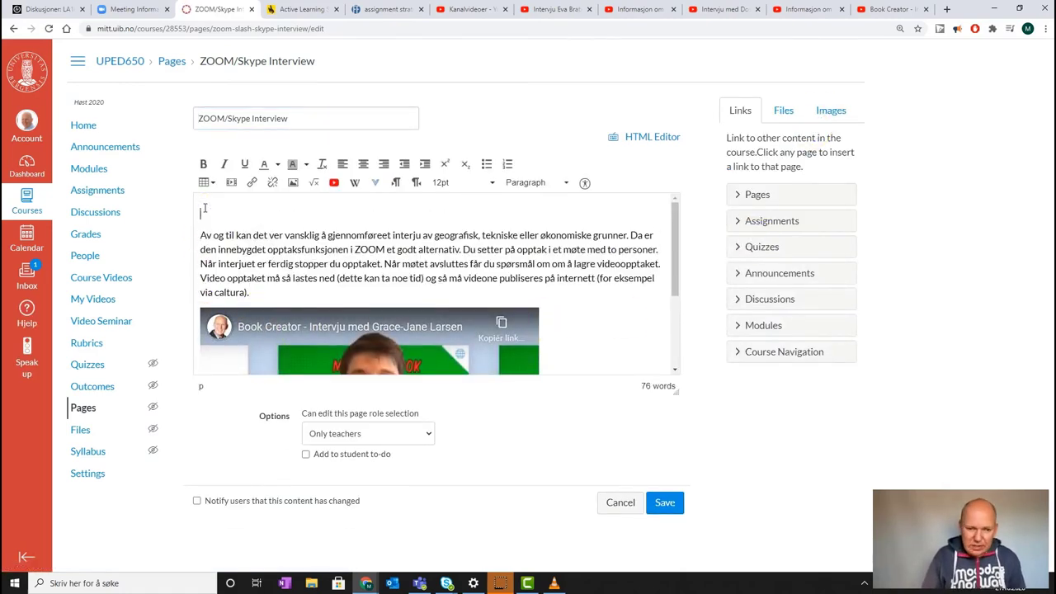
{"action": "key", "text": "Up"}
{"action": "type", "text": "Slik k"}
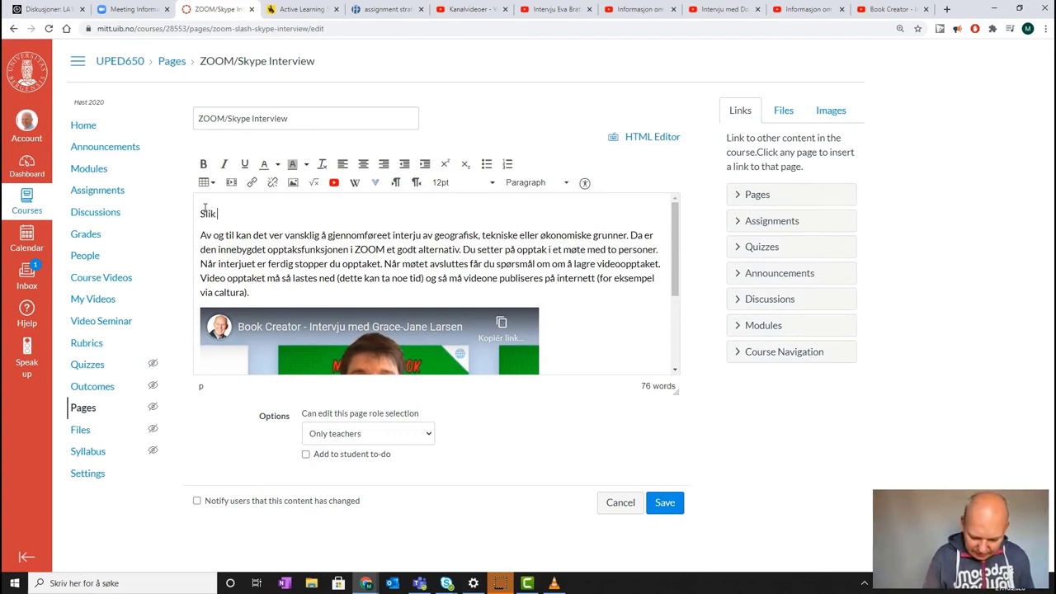
{"action": "type", "text": " kan du lage et "}
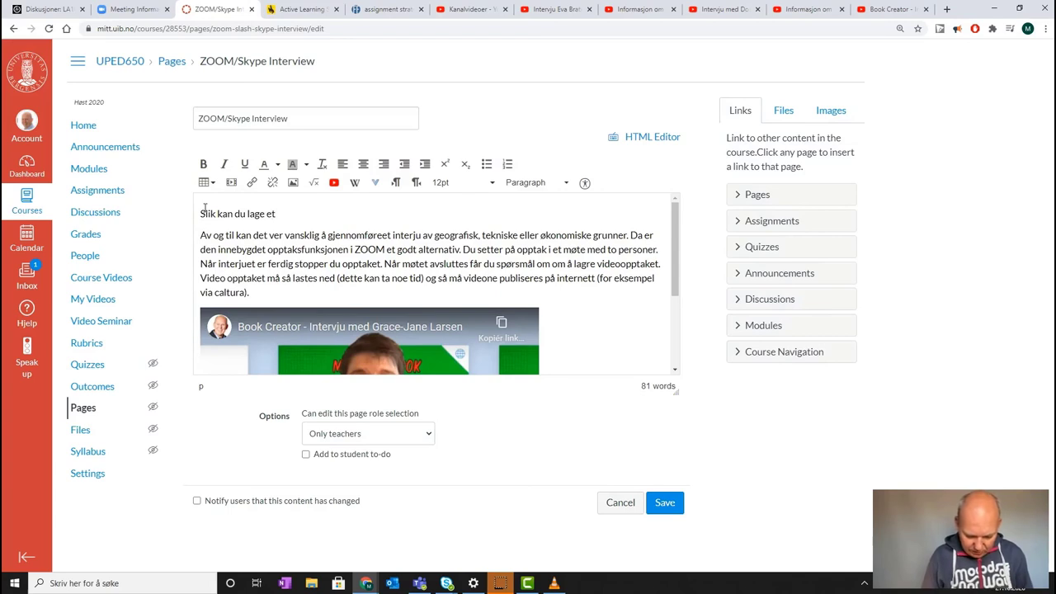
{"action": "type", "text": "zoom intervj"}
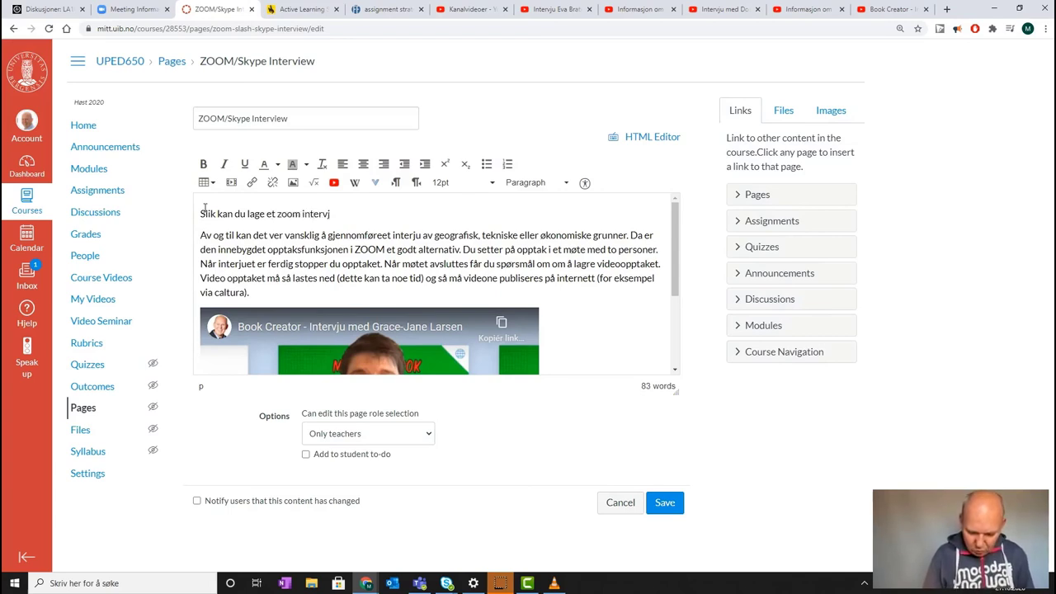
{"action": "type", "text": "u"}
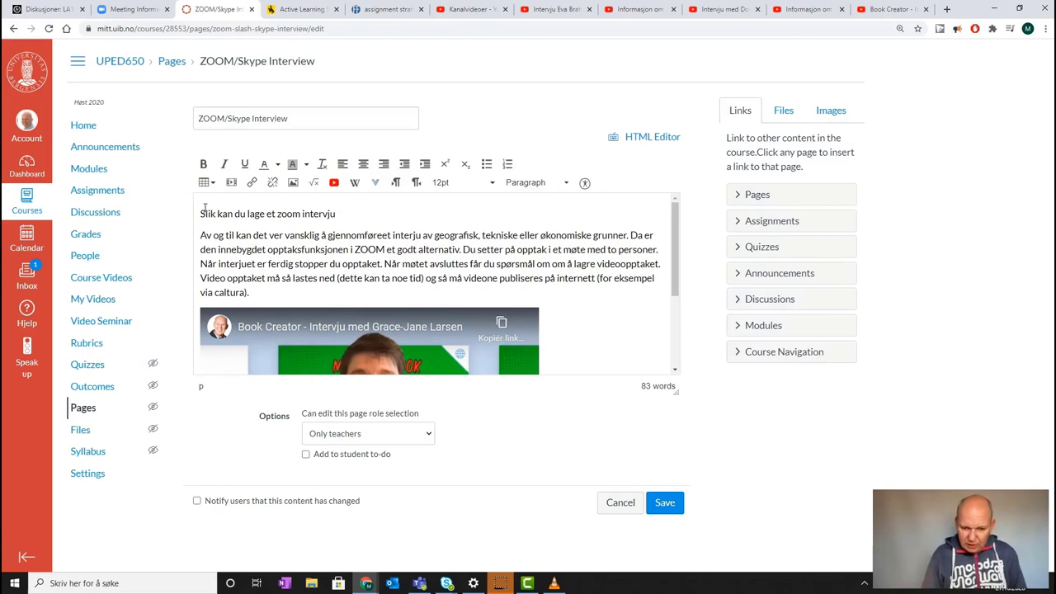
{"action": "type", "text": ":"}
{"action": "key", "text": "Return"}
{"action": "key", "text": "Return"}
{"action": "key", "text": "Return"}
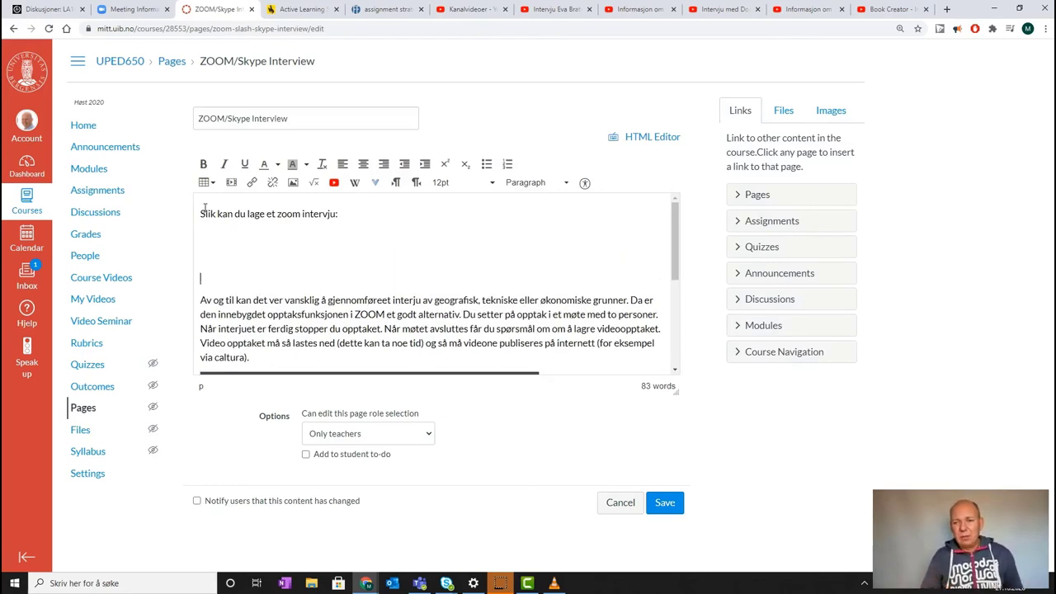
Paste the YouTube iframe embed code below the intro line in the HTML Editor
{"action": "left_click", "coordinate": [666, 139]}
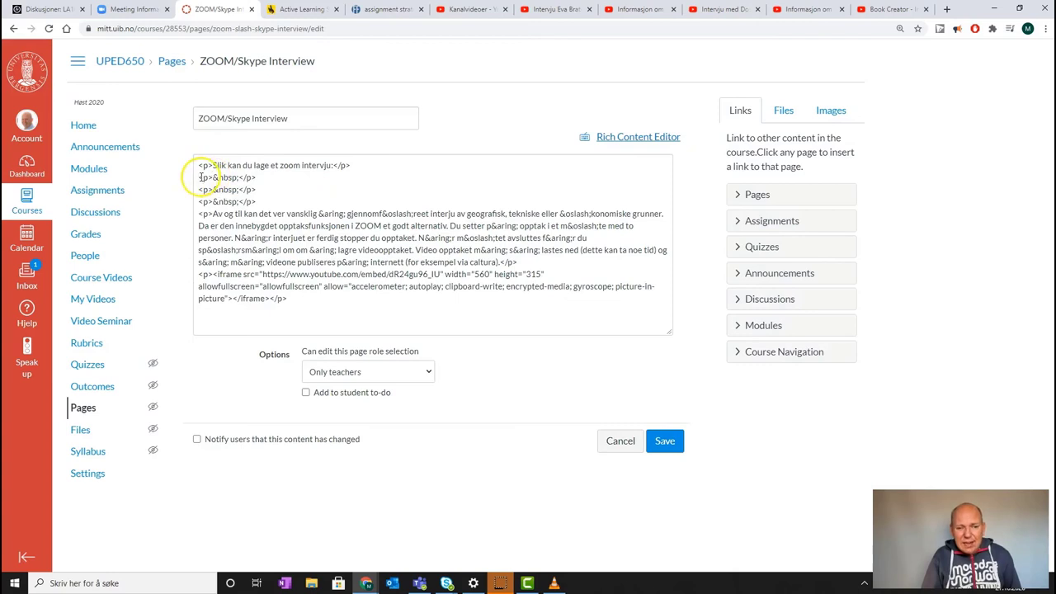
{"action": "left_click_drag", "start_coordinate": [198, 176], "coordinate": [257, 203]}
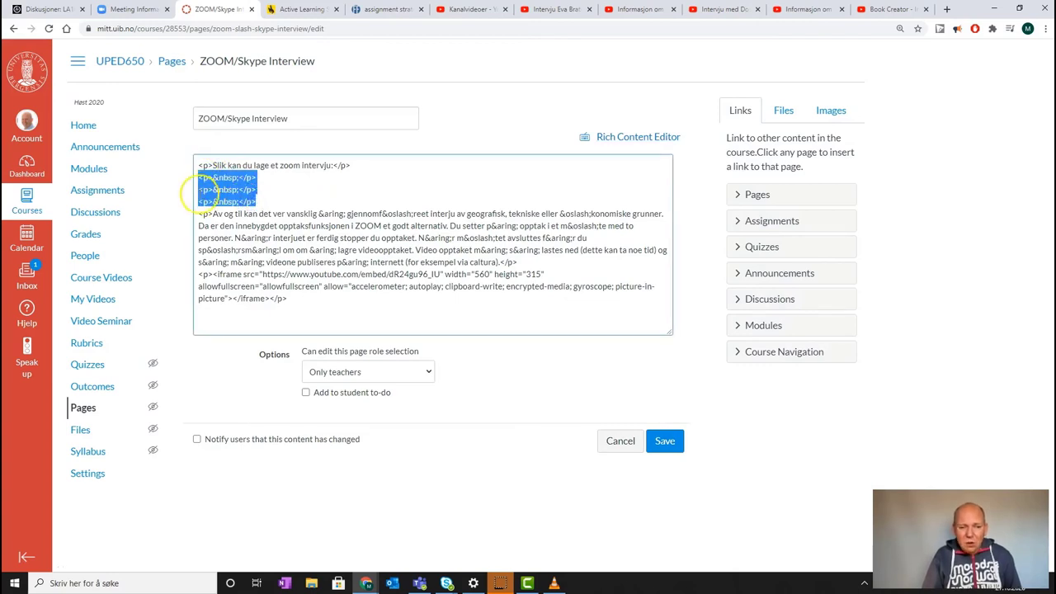
{"action": "left_click", "coordinate": [198, 176]}
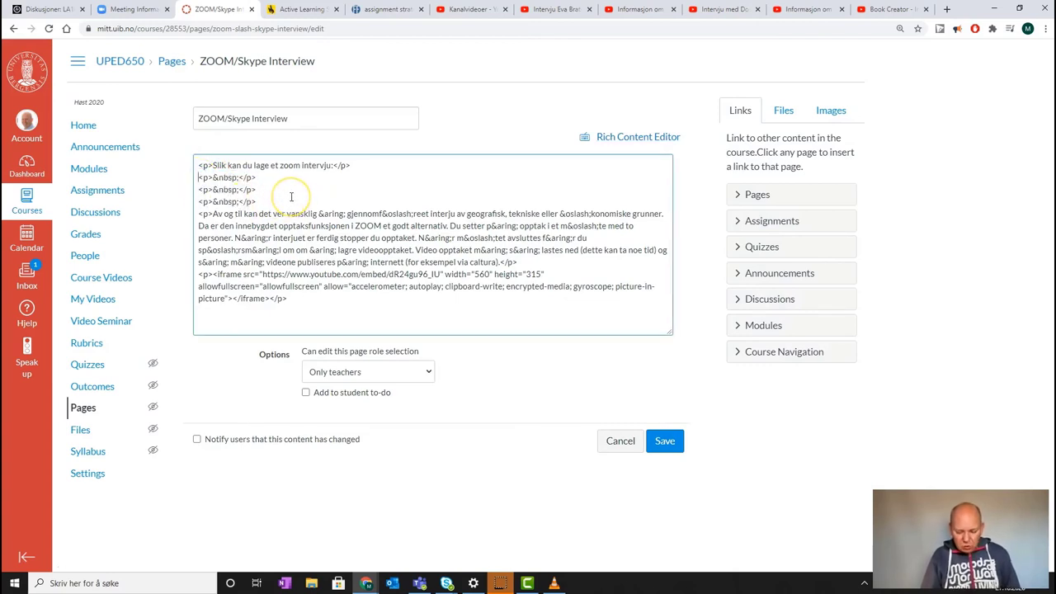
{"action": "key", "text": "ctrl+v"}
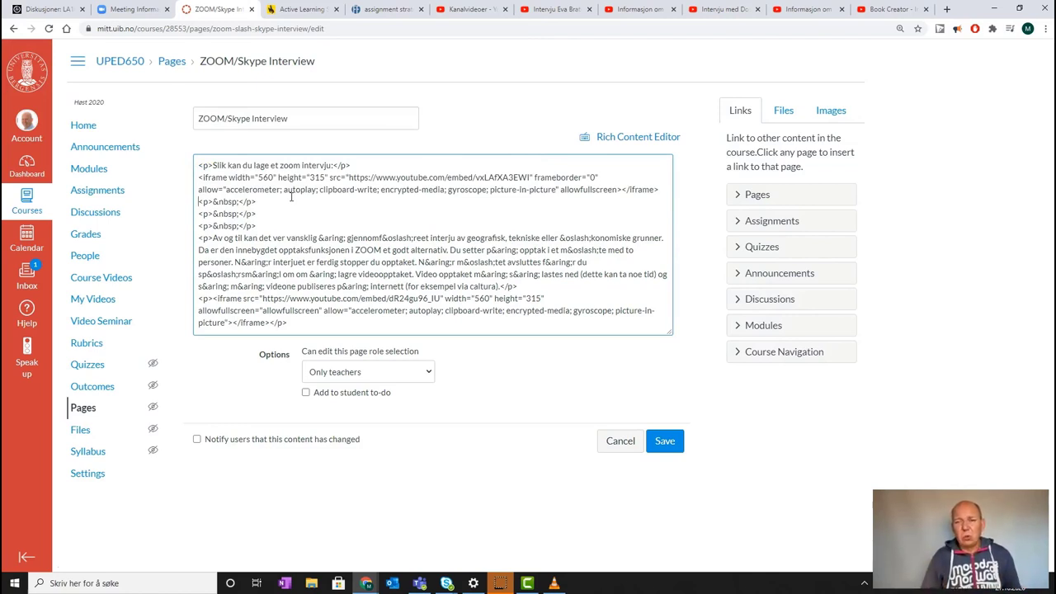
Remove the blank lines under the embedded video and save the page
{"action": "left_click", "coordinate": [653, 137]}
{"action": "scroll", "coordinate": [632, 248], "scroll_direction": "down", "scroll_amount": 3}
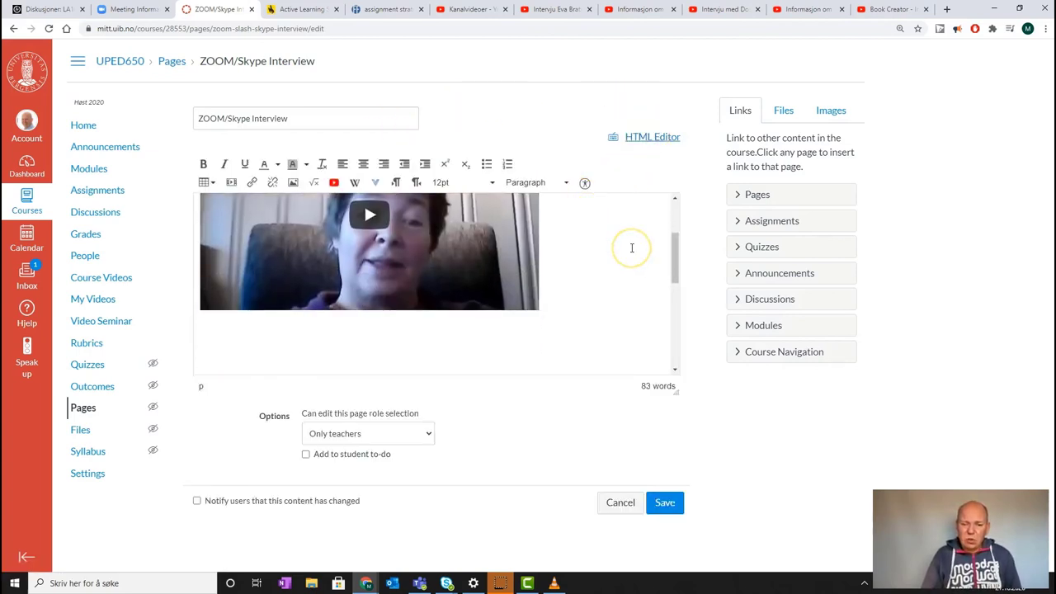
{"action": "left_click", "coordinate": [269, 317]}
{"action": "key", "text": "BackSpace"}
{"action": "key", "text": "BackSpace"}
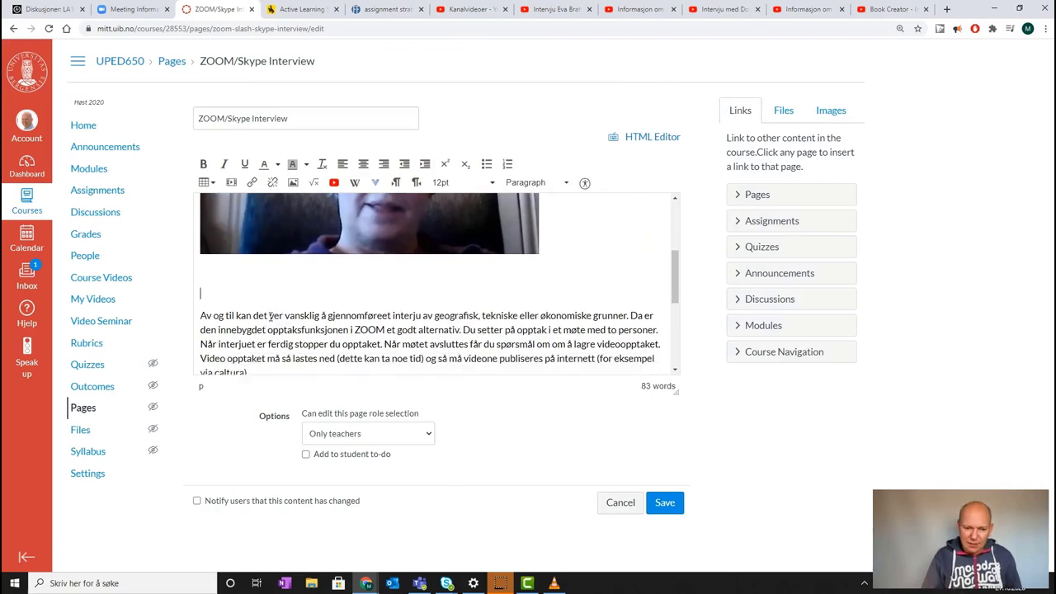
{"action": "key", "text": "BackSpace"}
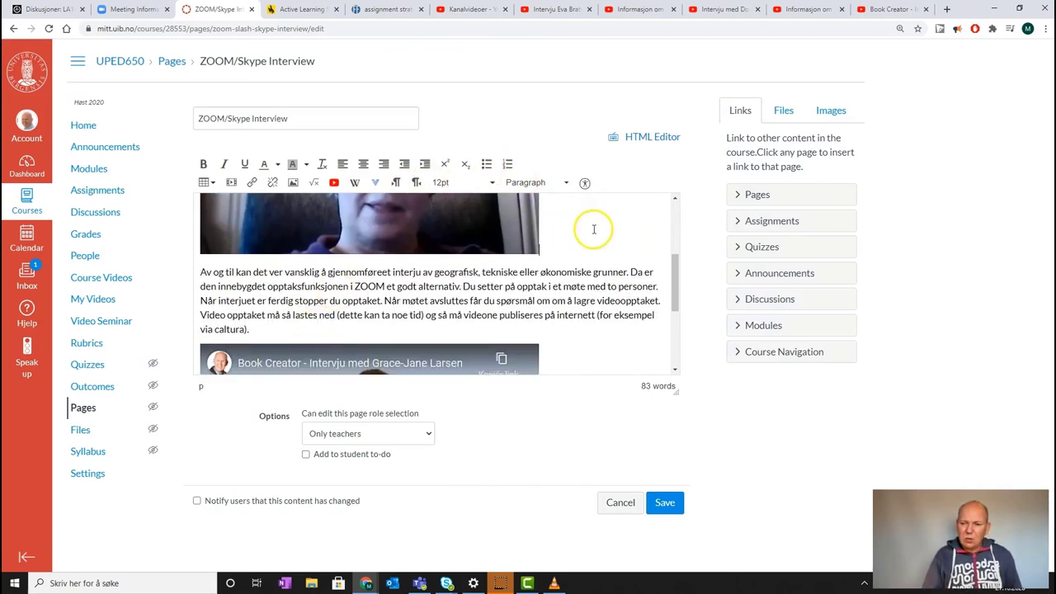
{"action": "scroll", "coordinate": [594, 229], "scroll_direction": "up", "scroll_amount": 3}
{"action": "scroll", "coordinate": [594, 230], "scroll_direction": "up", "scroll_amount": 2}
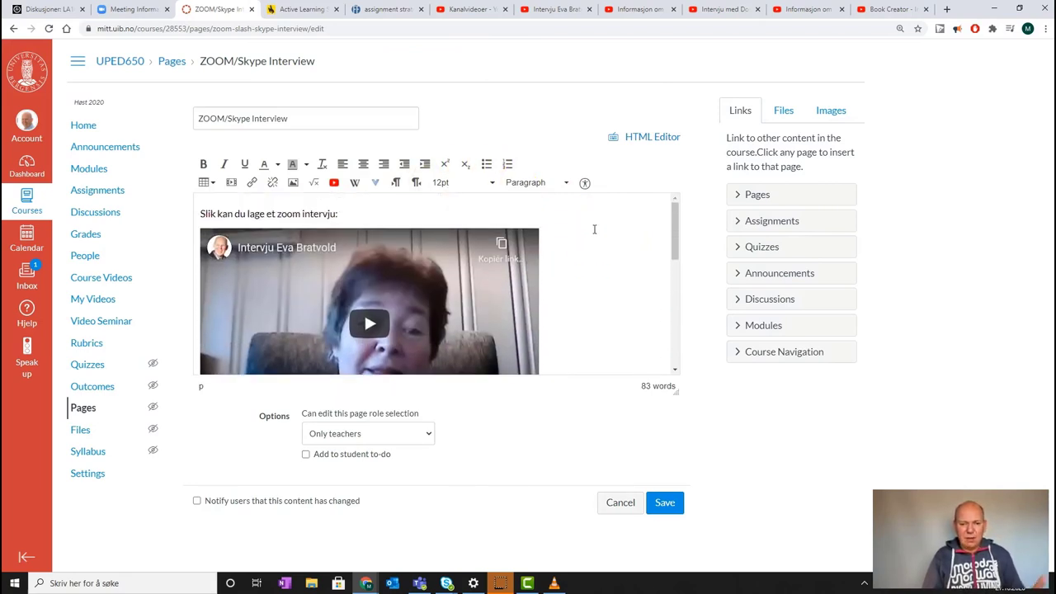
{"action": "scroll", "coordinate": [594, 229], "scroll_direction": "down", "scroll_amount": 5}
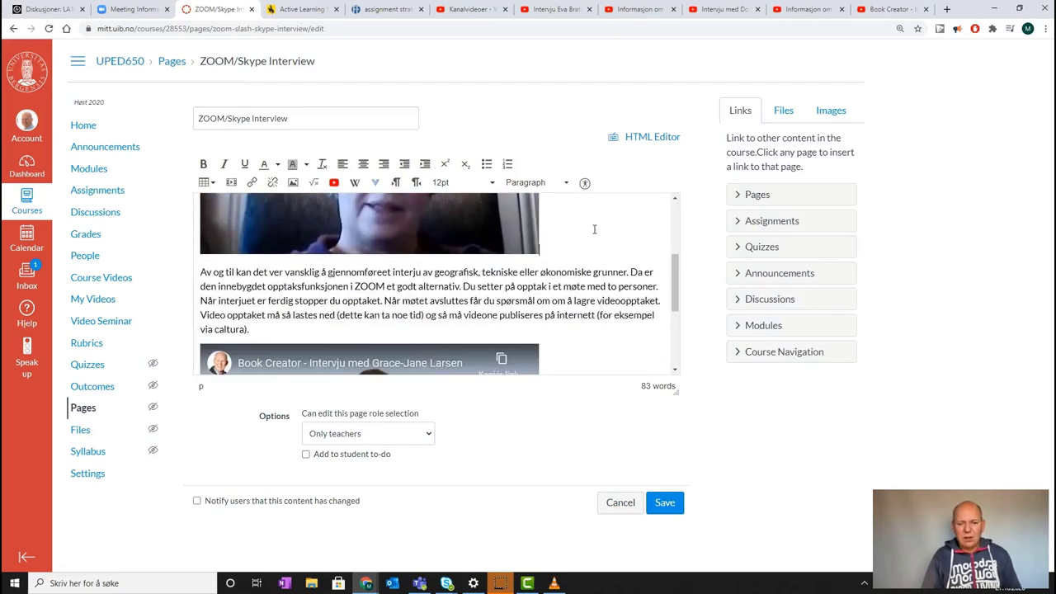
{"action": "scroll", "coordinate": [594, 229], "scroll_direction": "down", "scroll_amount": 2}
{"action": "left_click", "coordinate": [641, 320]}
{"action": "left_click", "coordinate": [666, 502]}
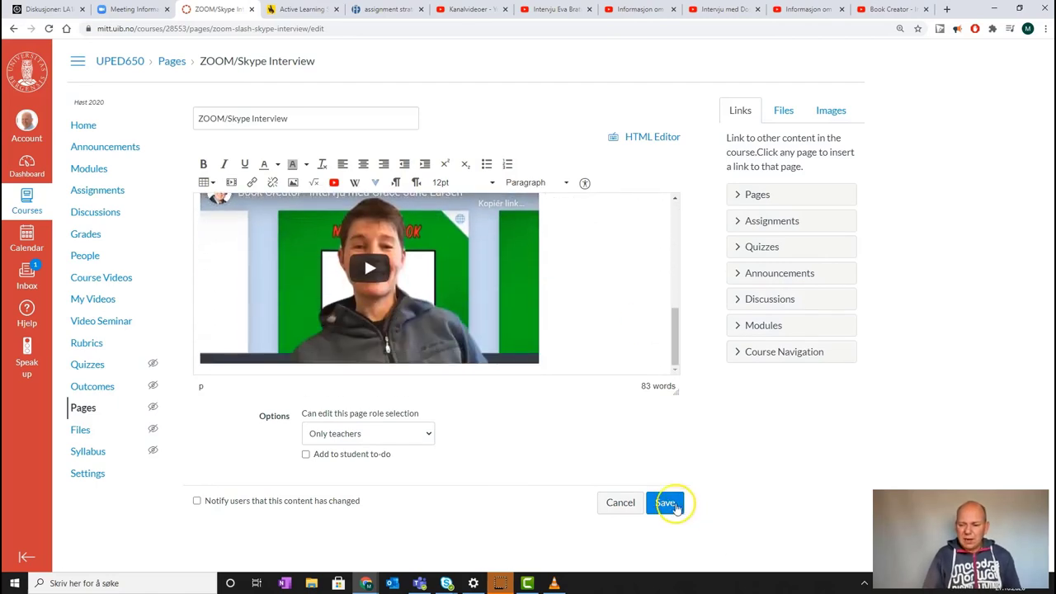